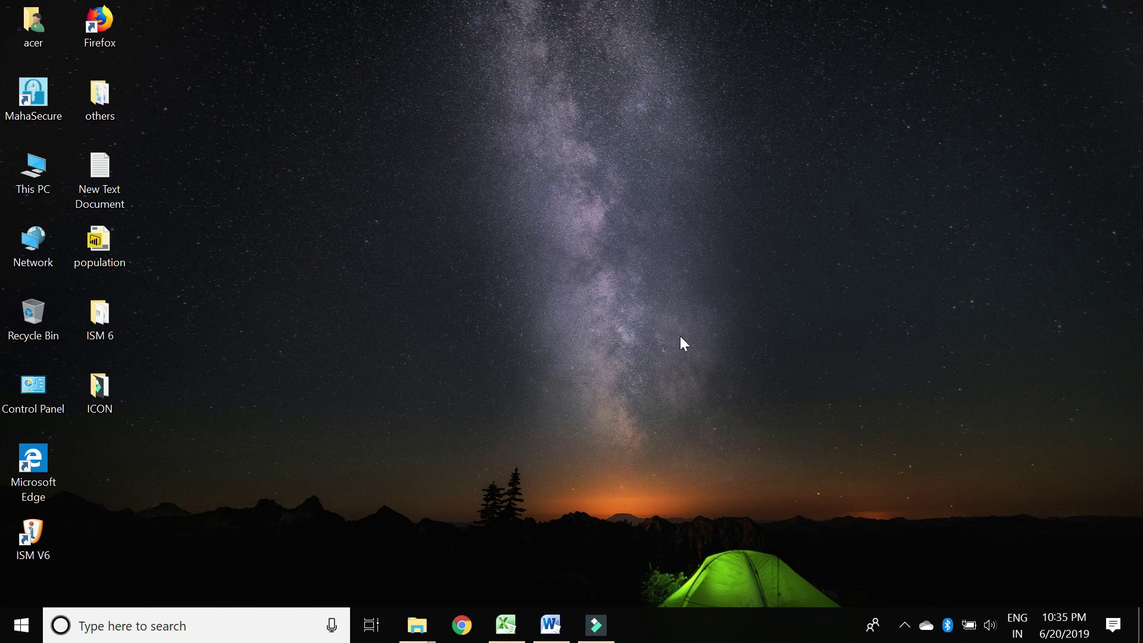
# Switch to the Excel workbook Book1 and examine the Marathi text in the title row and the column headings.
pyautogui.click(510, 625)
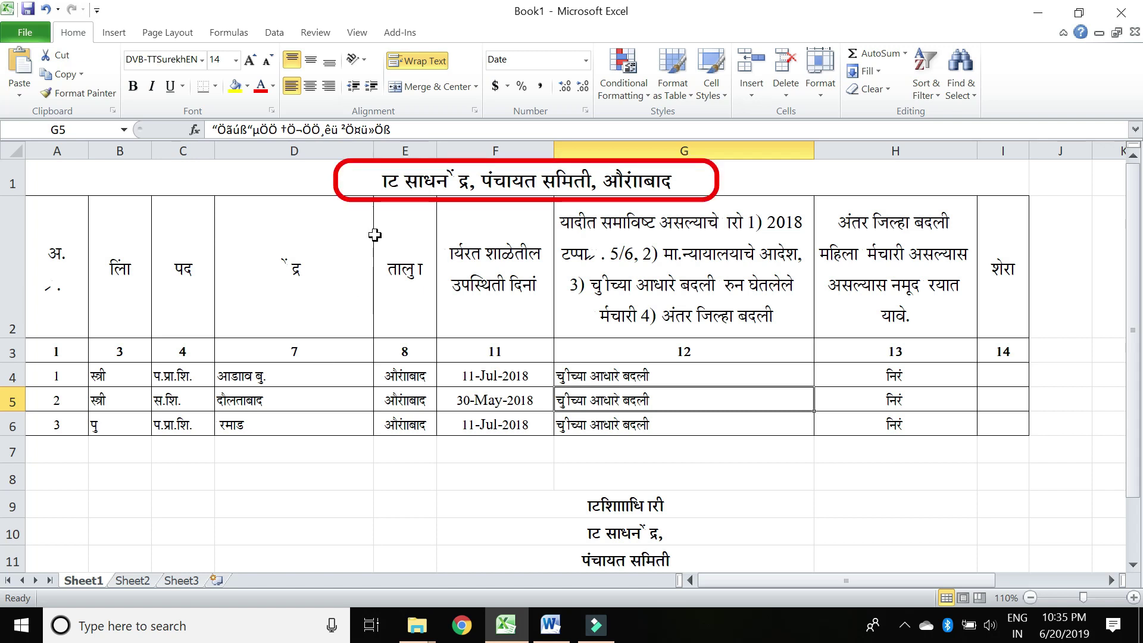
pyautogui.click(371, 181)
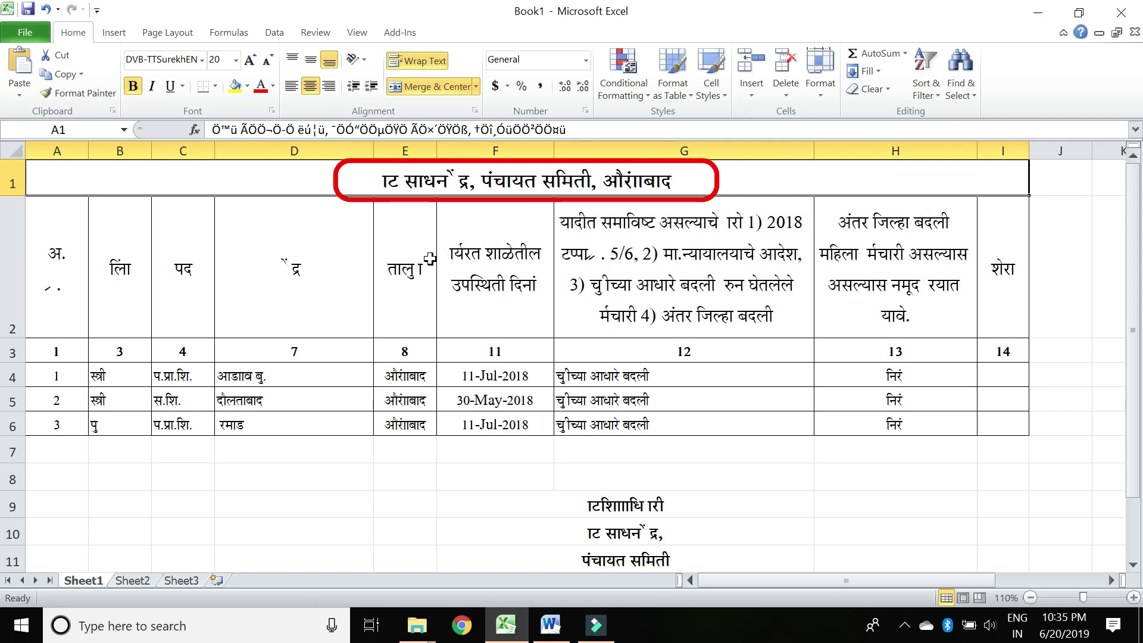
pyautogui.click(316, 285)
pyautogui.click(126, 272)
pyautogui.click(47, 261)
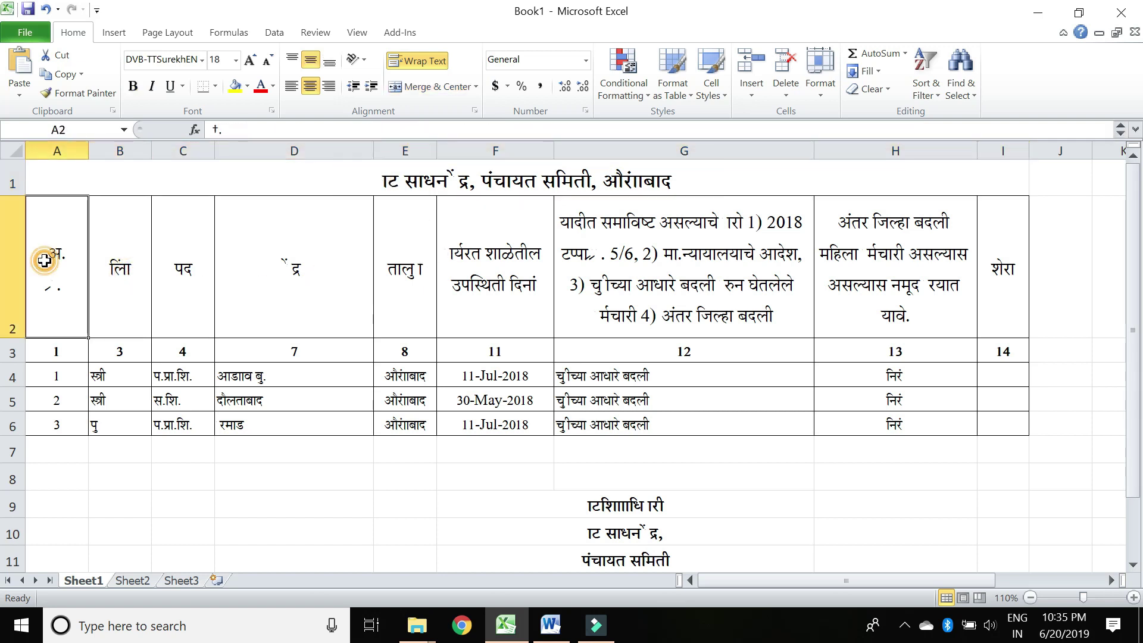
pyautogui.click(494, 241)
pyautogui.click(318, 272)
pyautogui.click(488, 247)
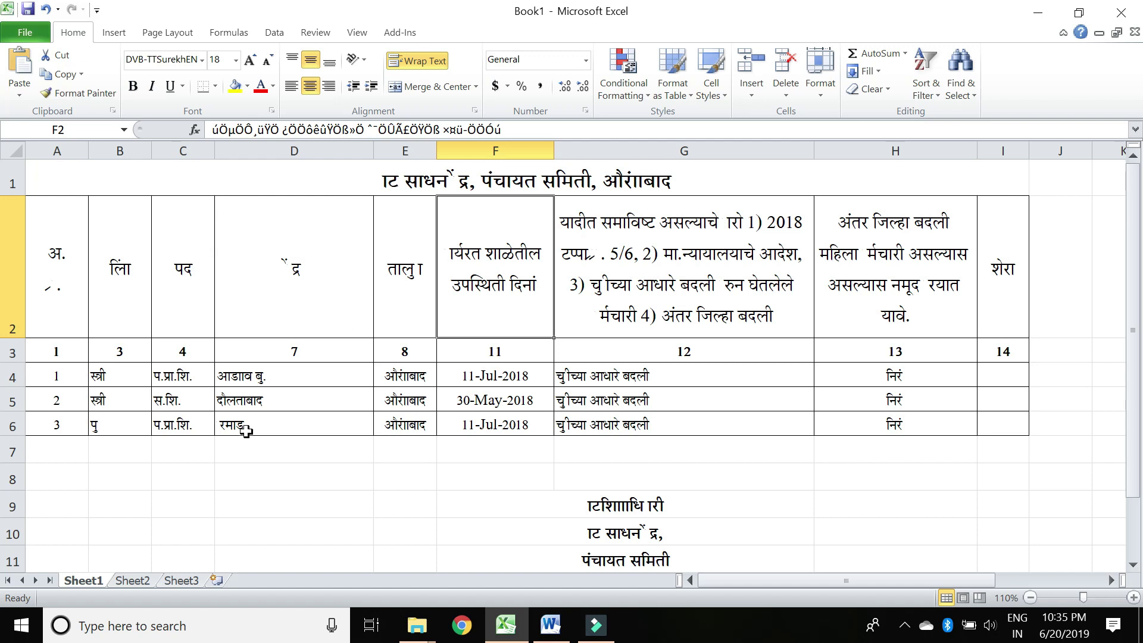
pyautogui.click(26, 632)
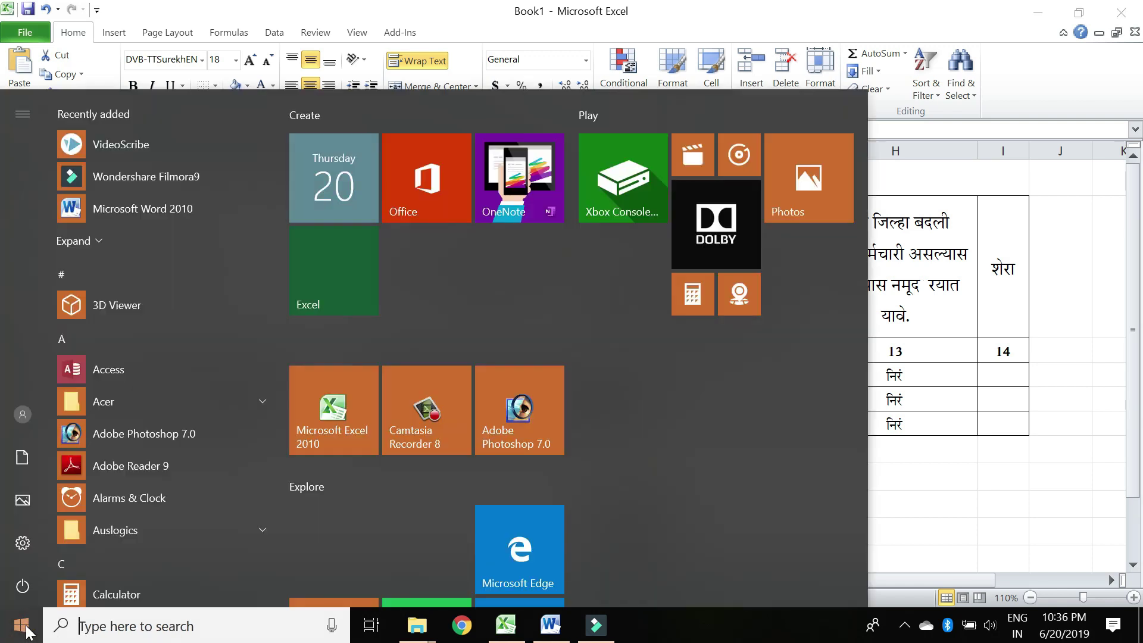
pyautogui.click(27, 632)
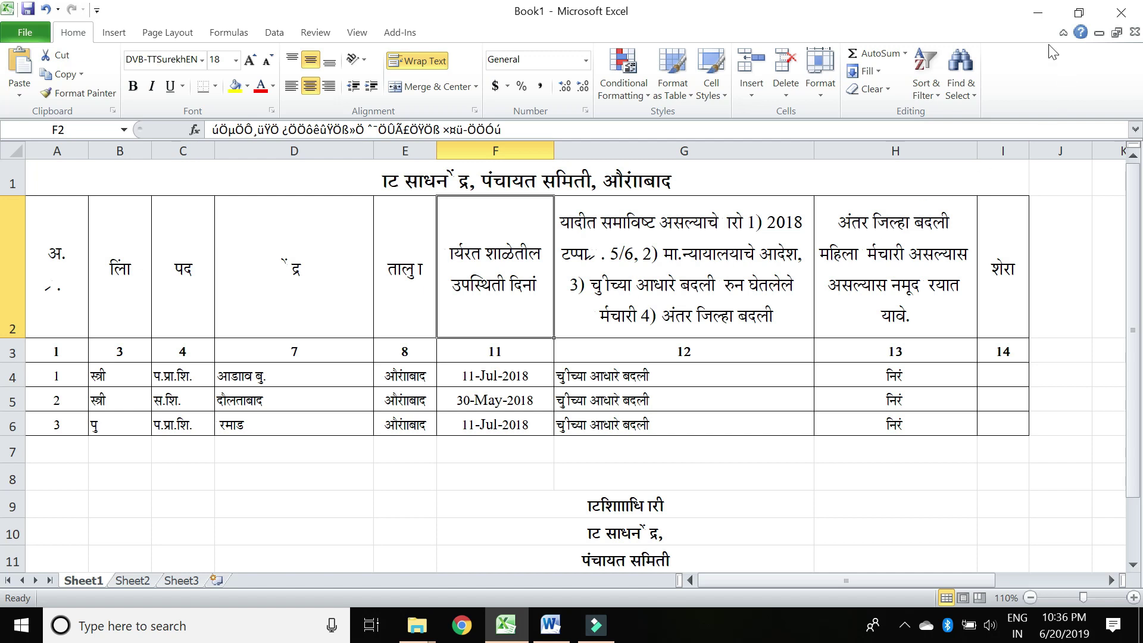
pyautogui.click(697, 384)
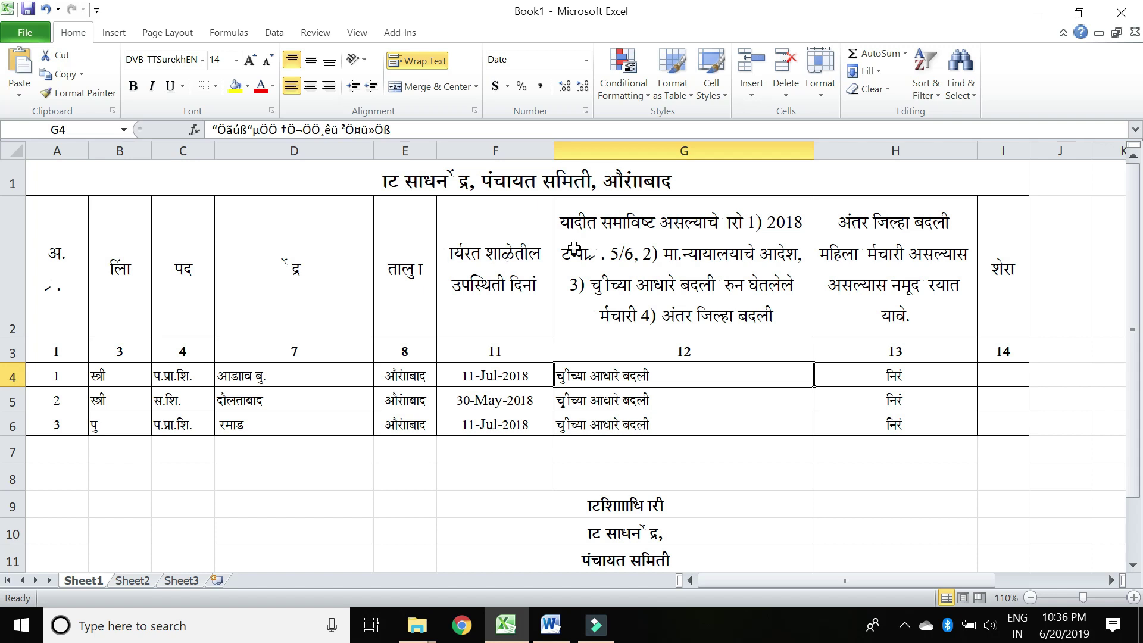
# Minimize Excel, inspect the EXCEL-Word-Addins folder inside the desktop's ISM 6 folder, and close the window.
pyautogui.click(1043, 14)
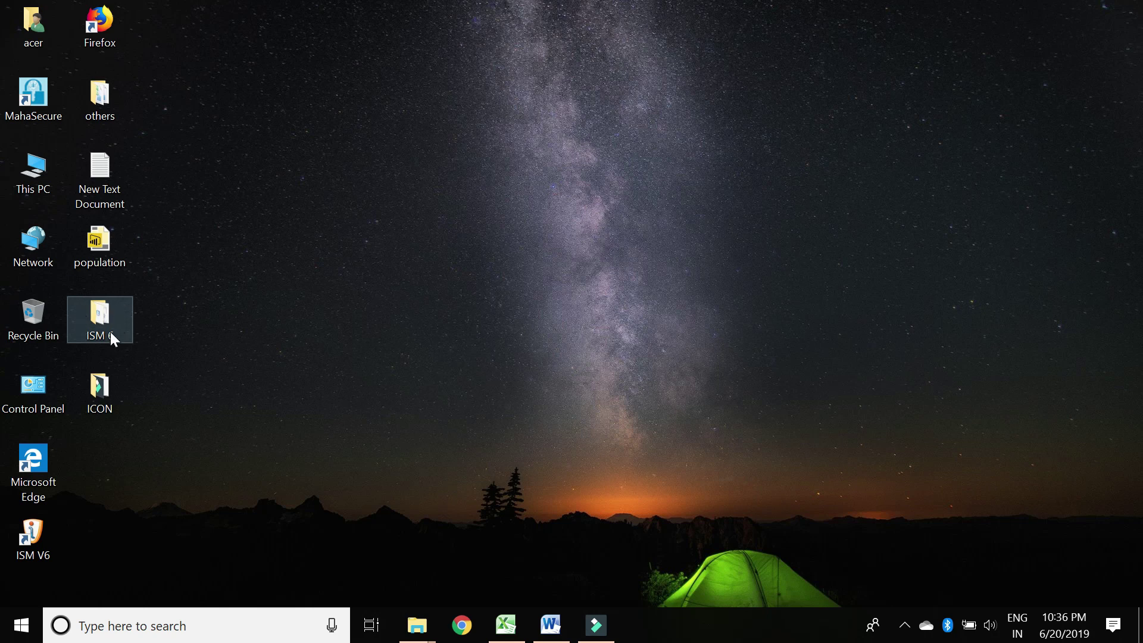
pyautogui.doubleClick(97, 315)
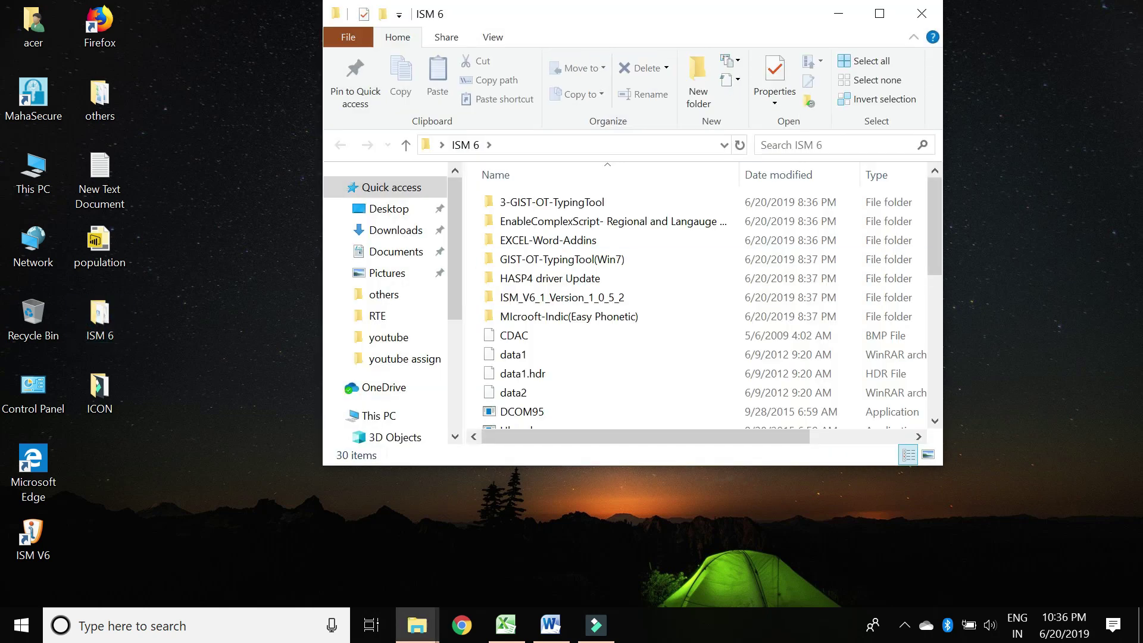
pyautogui.click(879, 14)
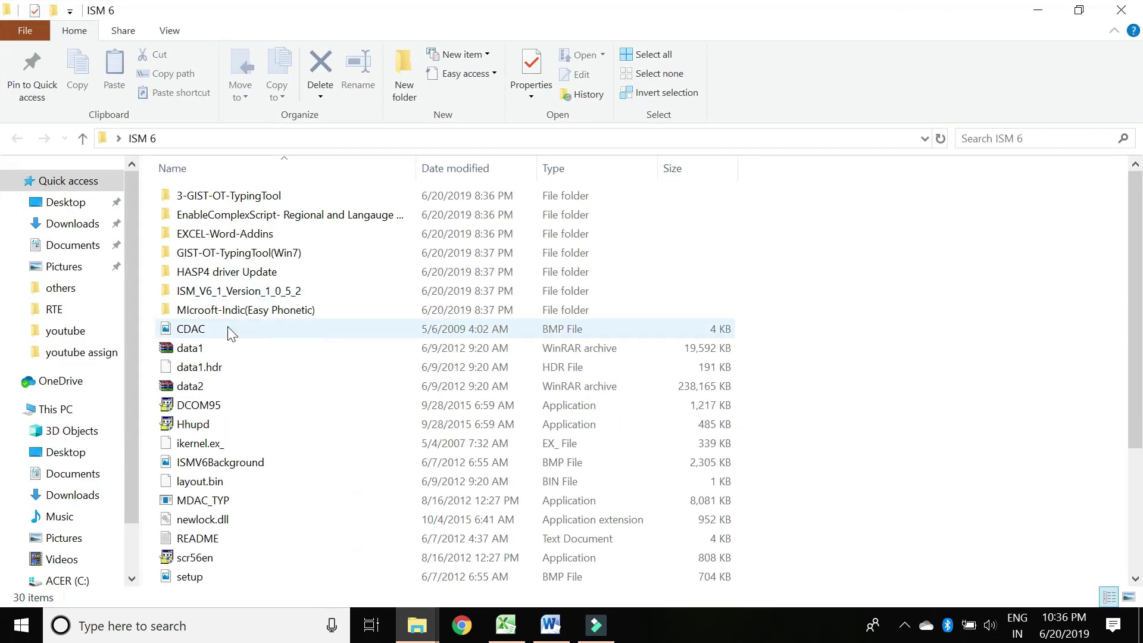
pyautogui.click(227, 235)
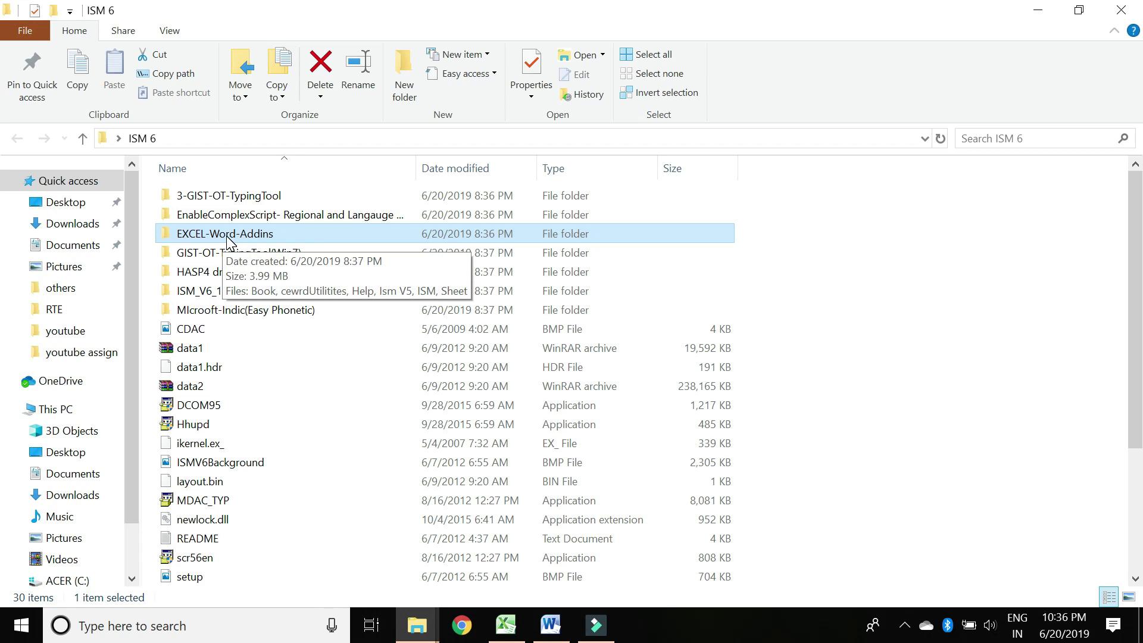
pyautogui.doubleClick(228, 241)
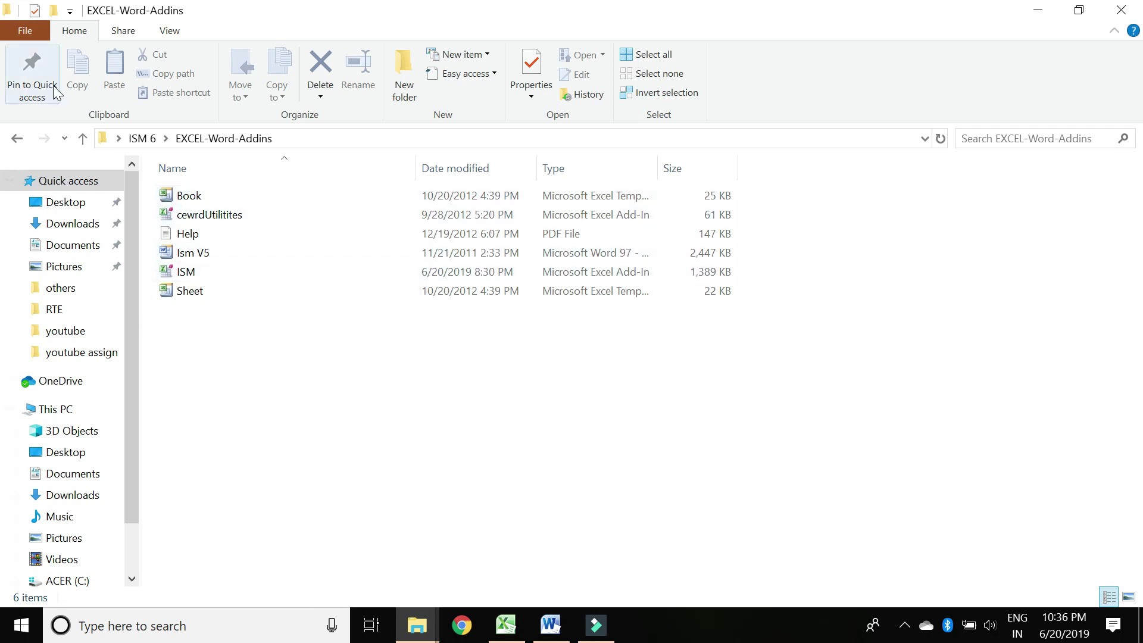
pyautogui.click(16, 141)
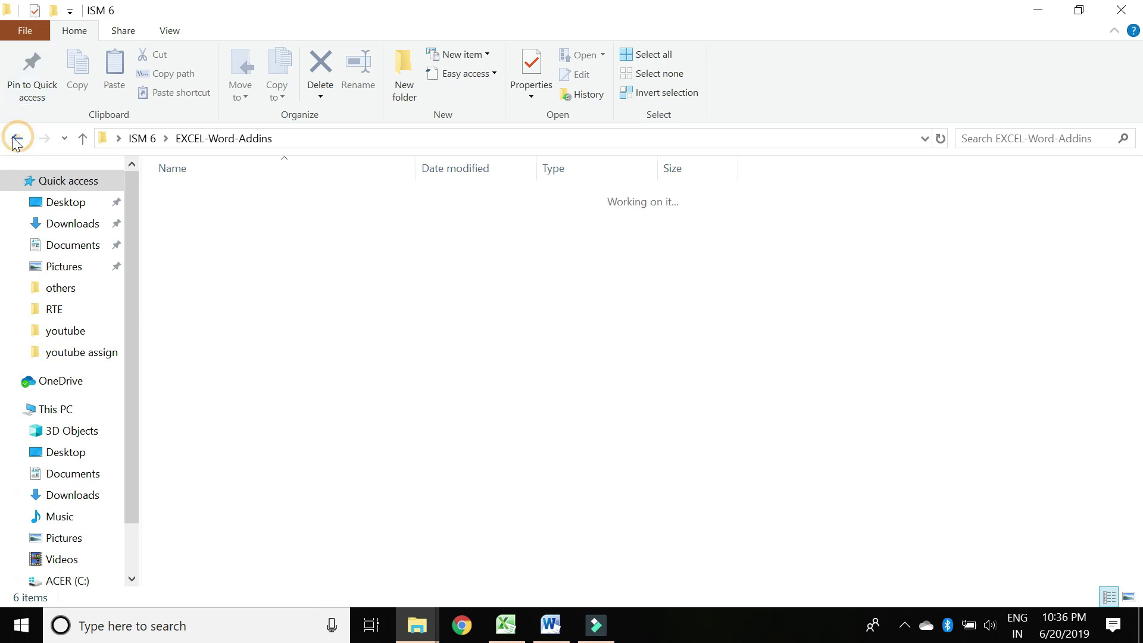
pyautogui.click(1122, 10)
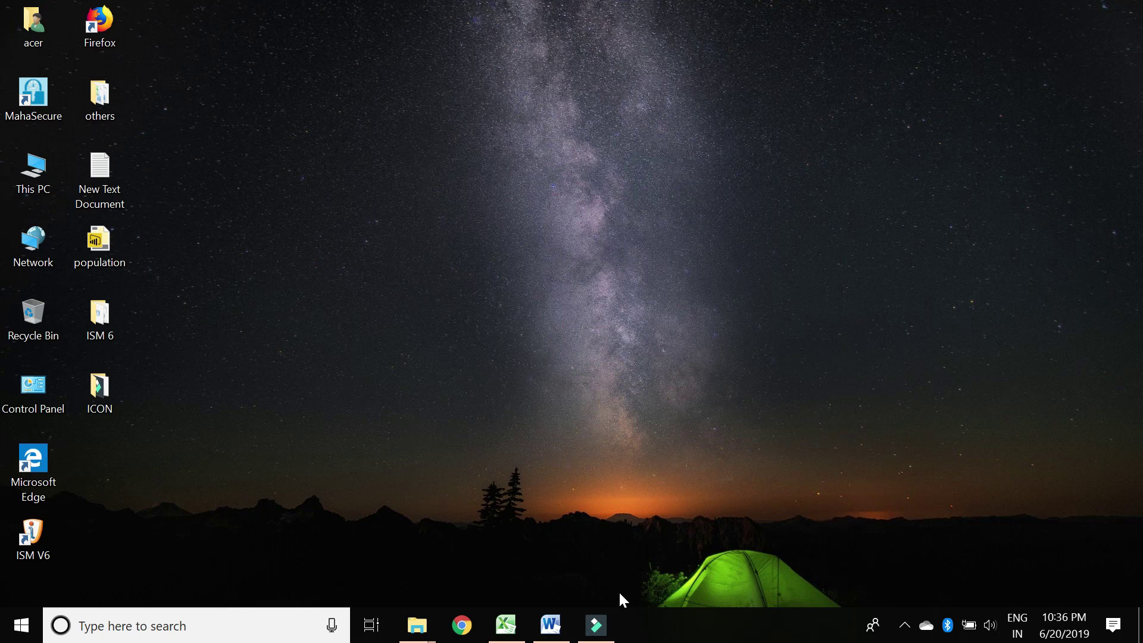
# Switch back to Excel and open the list of available Excel Add-ins from the program options.
pyautogui.click(518, 628)
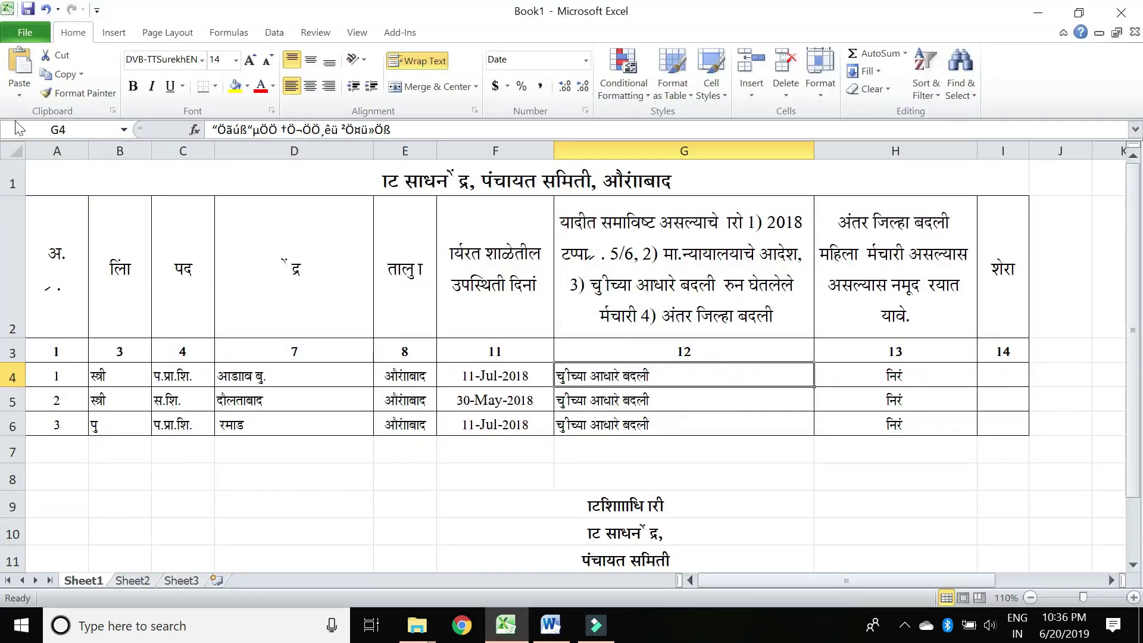
pyautogui.click(23, 33)
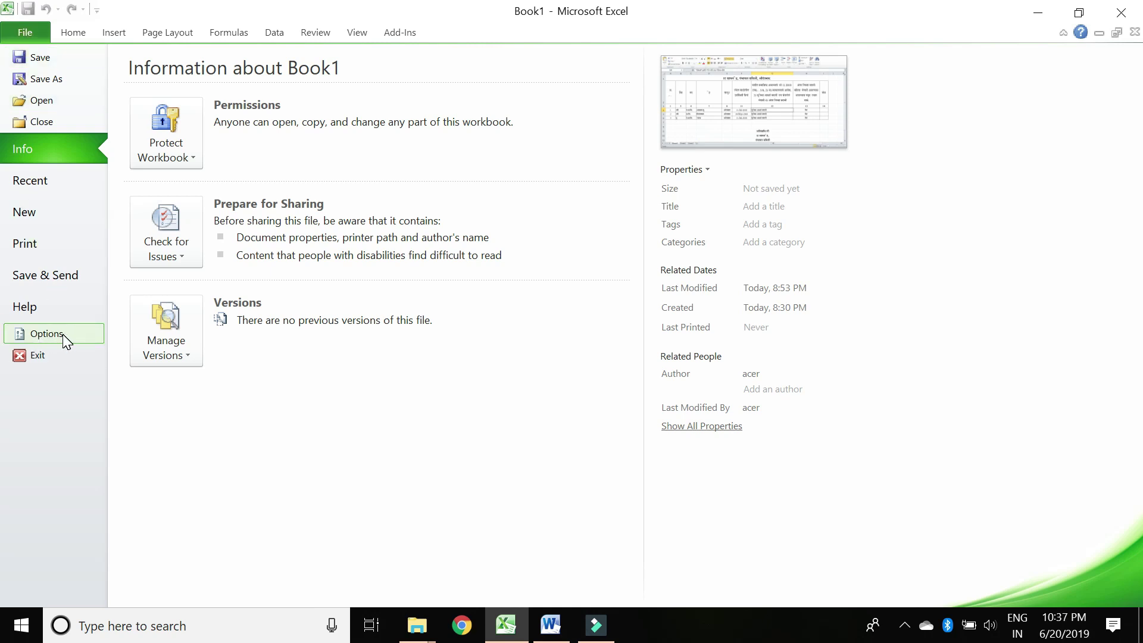
pyautogui.click(46, 334)
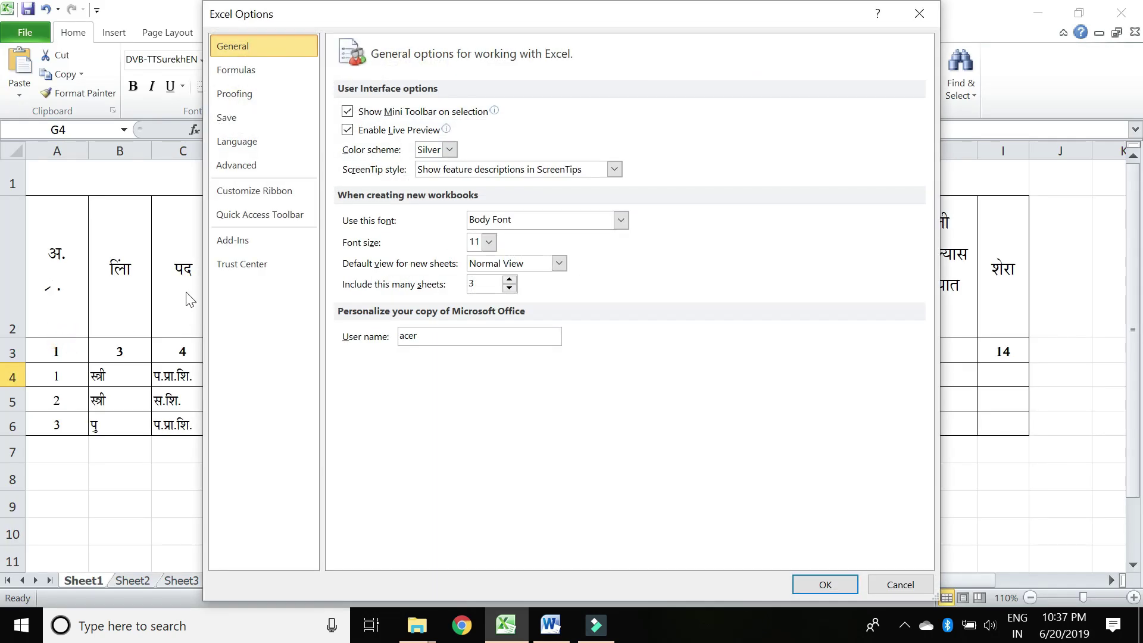
pyautogui.click(233, 249)
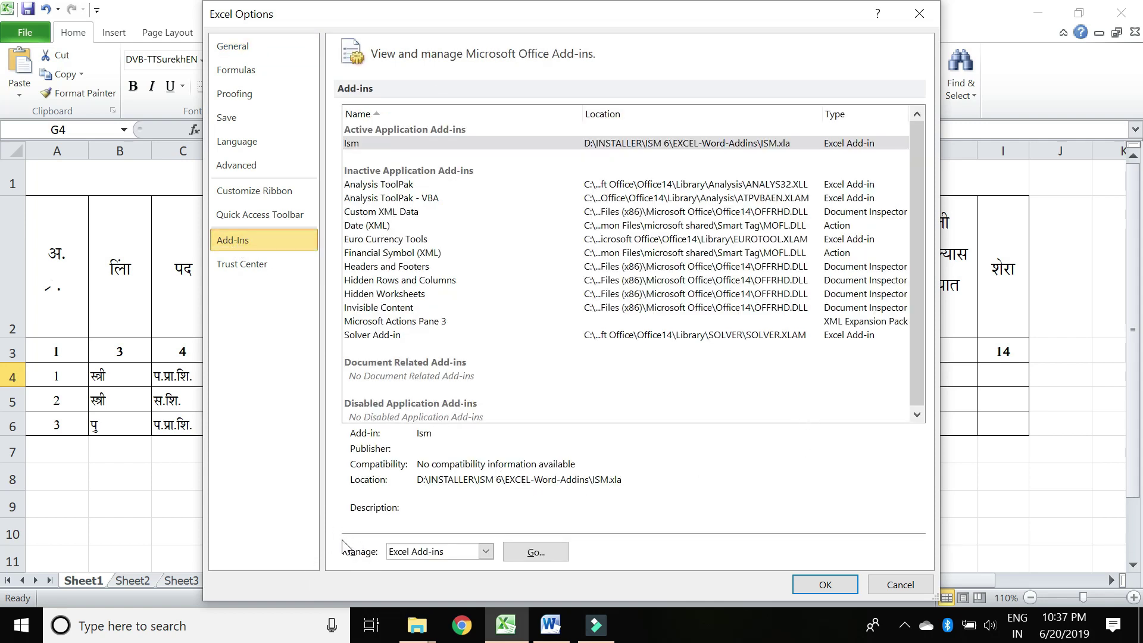
pyautogui.click(486, 552)
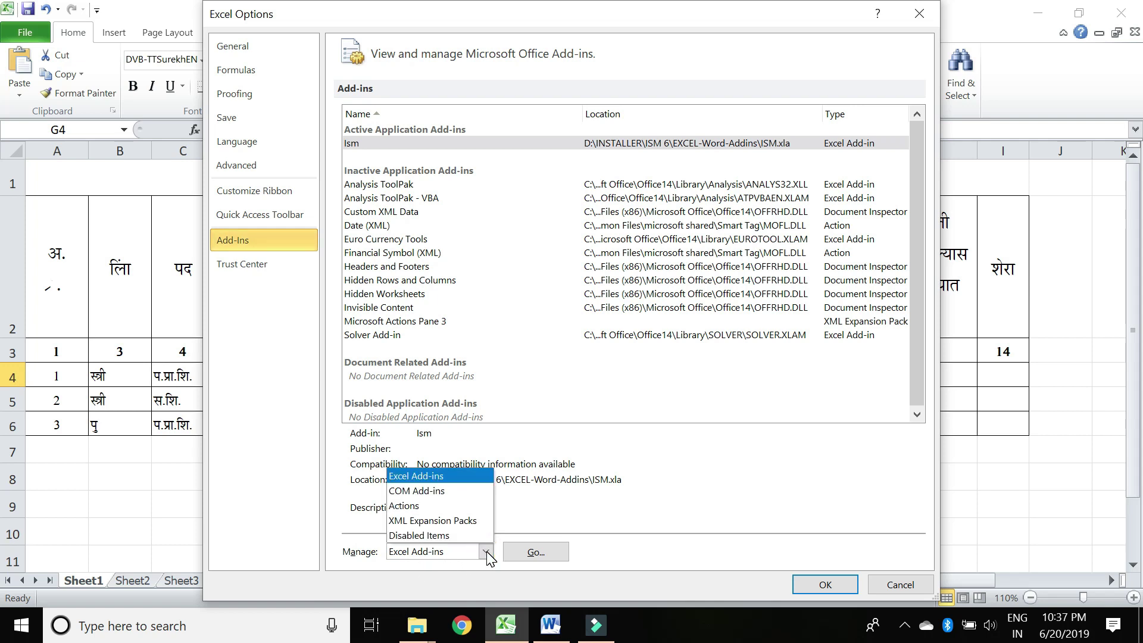
pyautogui.click(487, 554)
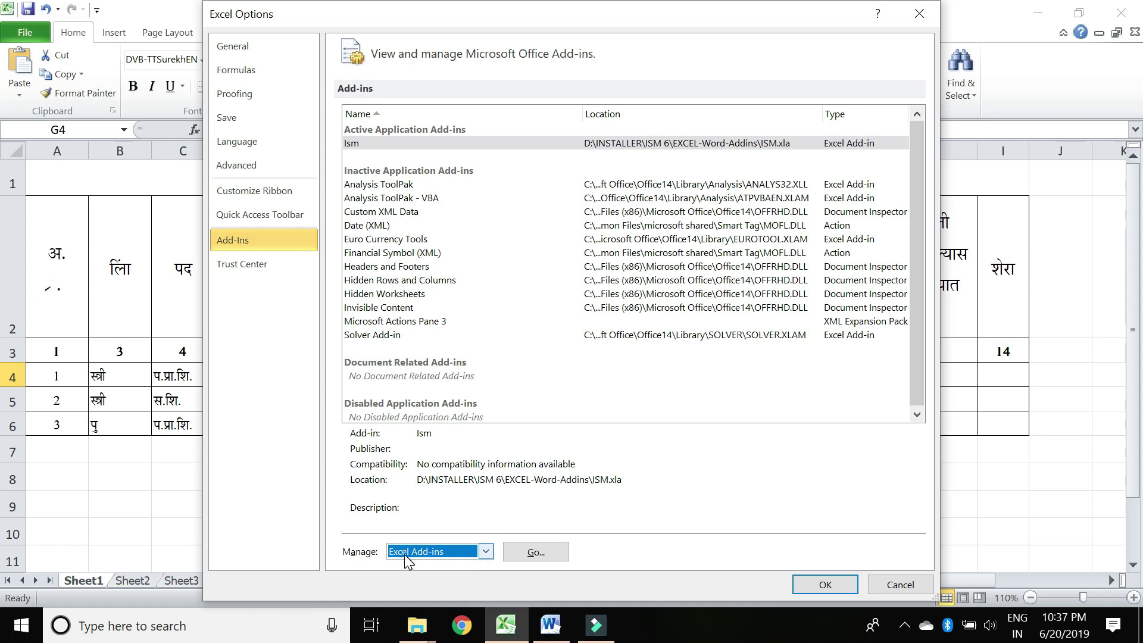
pyautogui.click(535, 552)
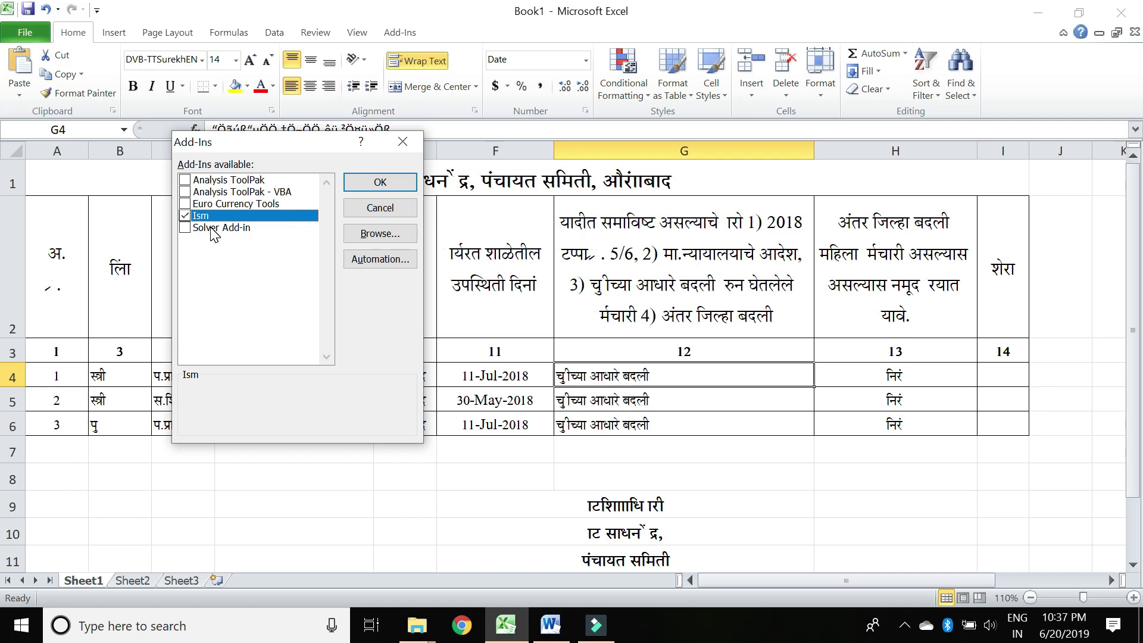
# Browse to the EXCEL-Word-Addins folder in Desktop > ISM 6 and load the ISM add-in file.
pyautogui.click(381, 238)
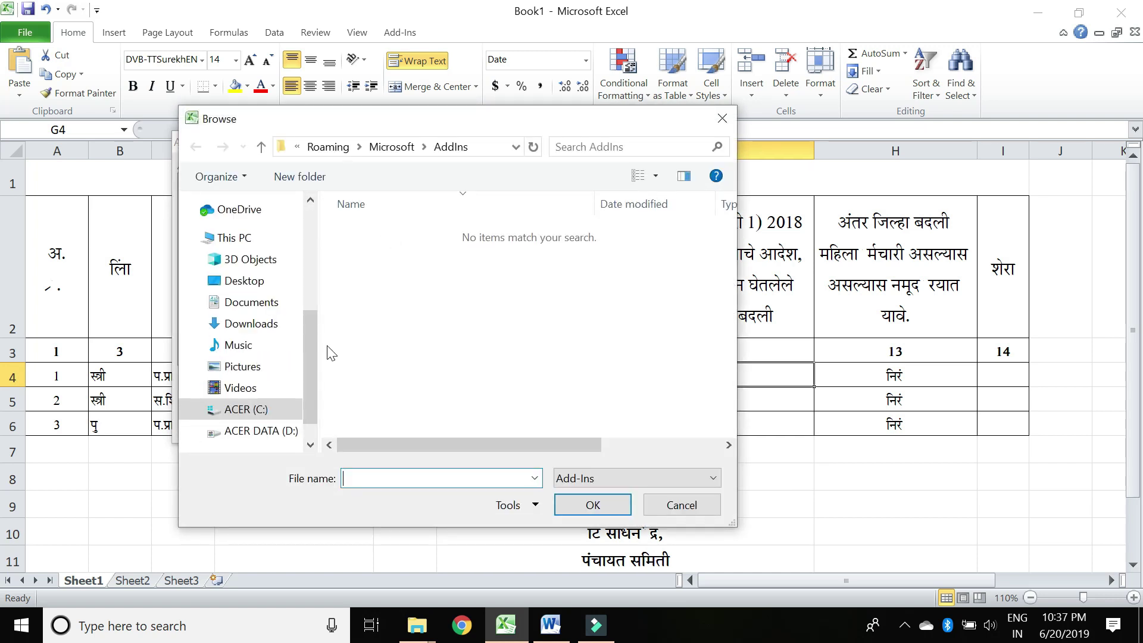
pyautogui.moveTo(306, 376); pyautogui.dragTo(308, 335)
pyautogui.moveTo(312, 300); pyautogui.dragTo(315, 271)
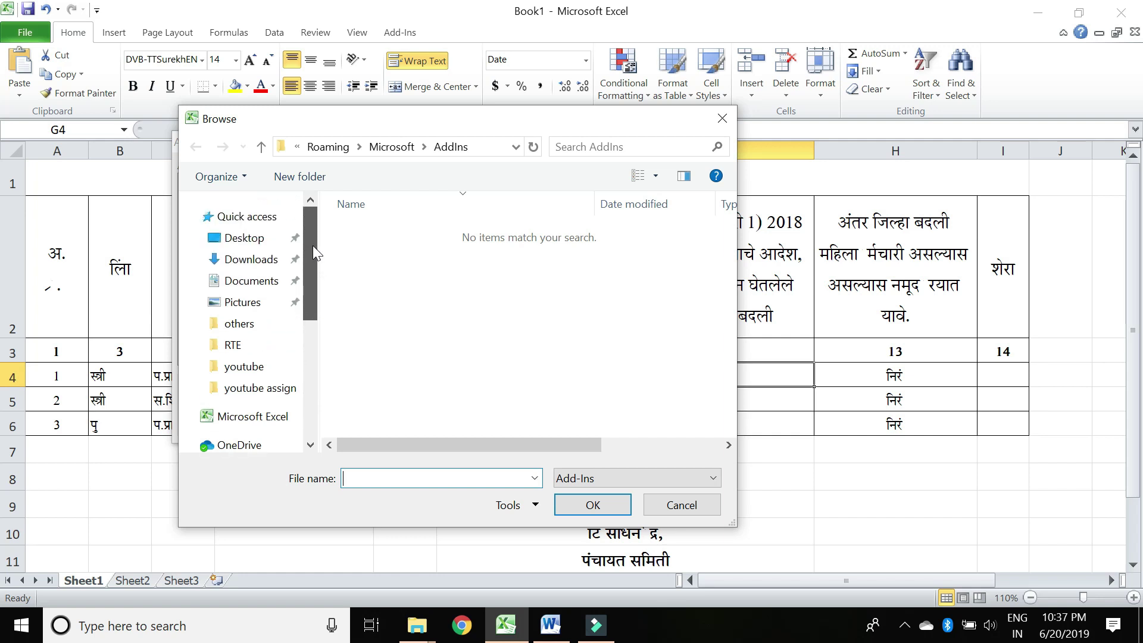
pyautogui.click(249, 241)
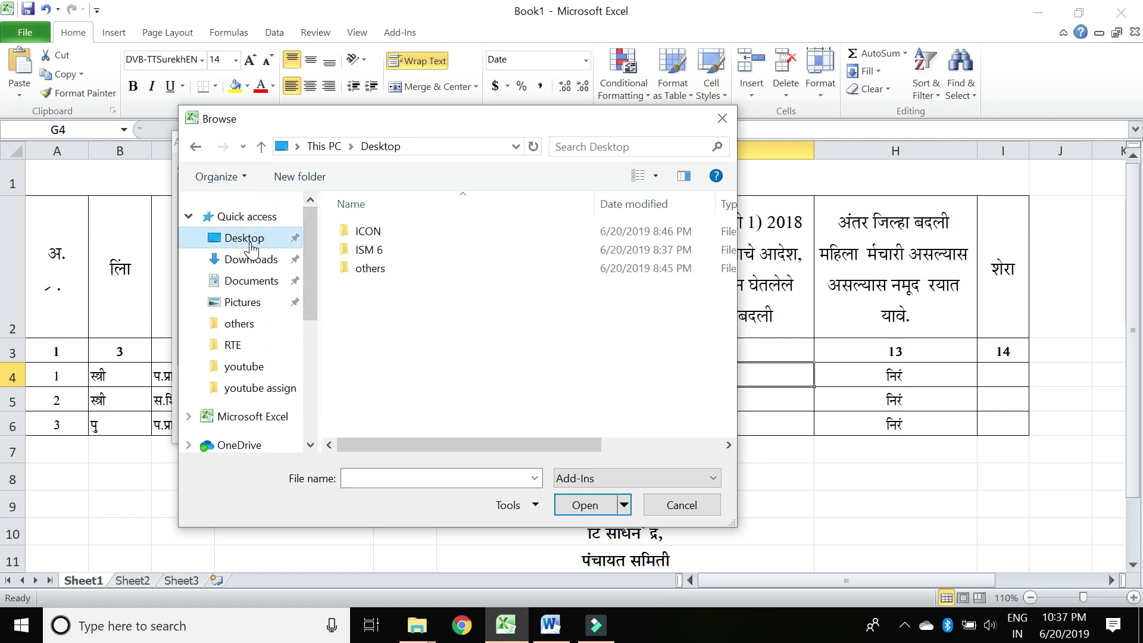
pyautogui.doubleClick(372, 255)
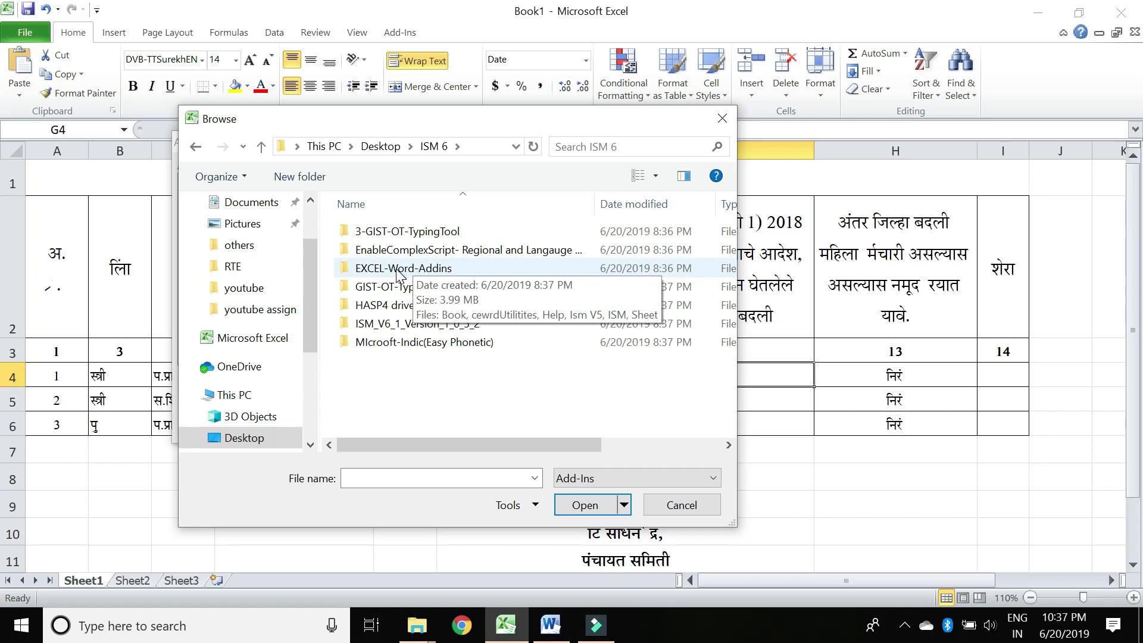
pyautogui.doubleClick(444, 269)
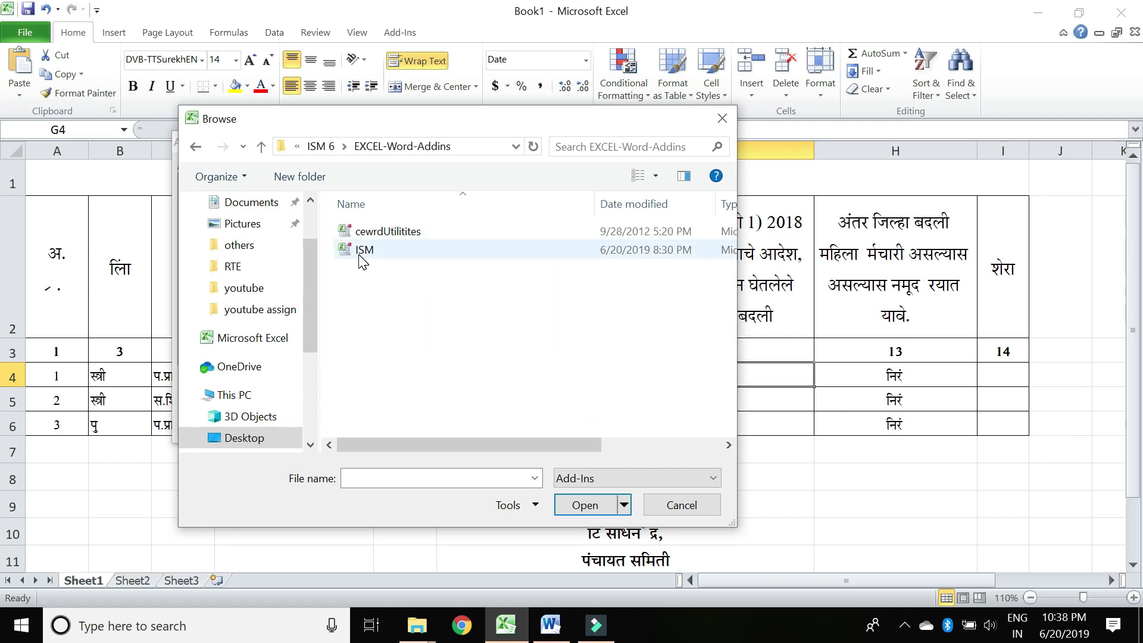
pyautogui.click(361, 256)
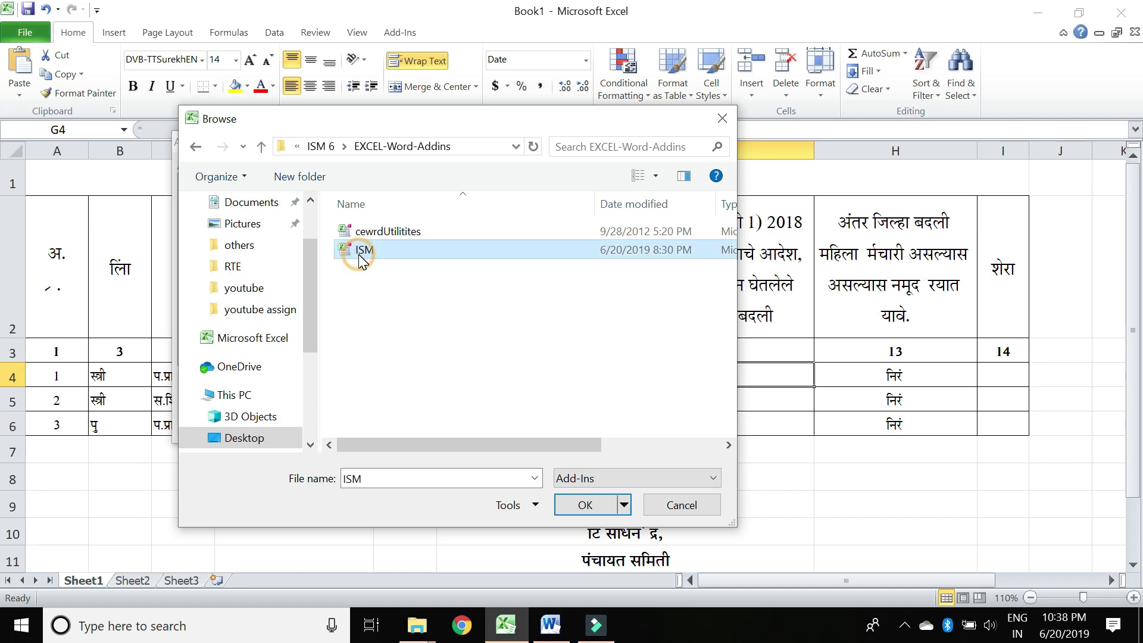
pyautogui.click(576, 503)
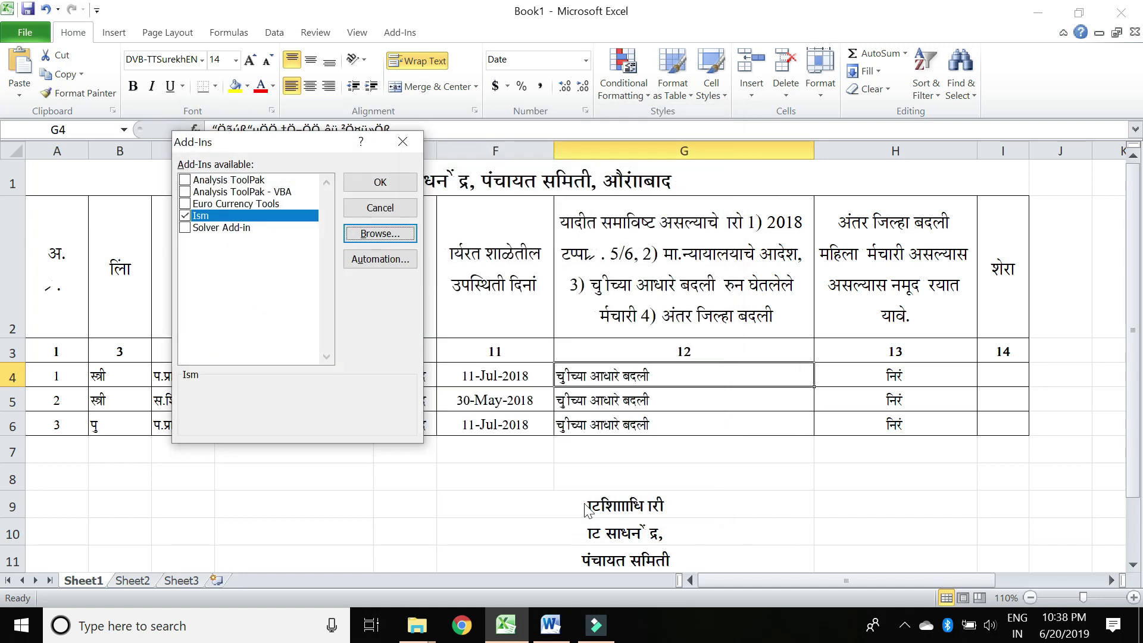
# Leave the Ism add-in enabled and apply the add-in selection.
pyautogui.click(507, 356)
pyautogui.click(187, 219)
pyautogui.click(188, 219)
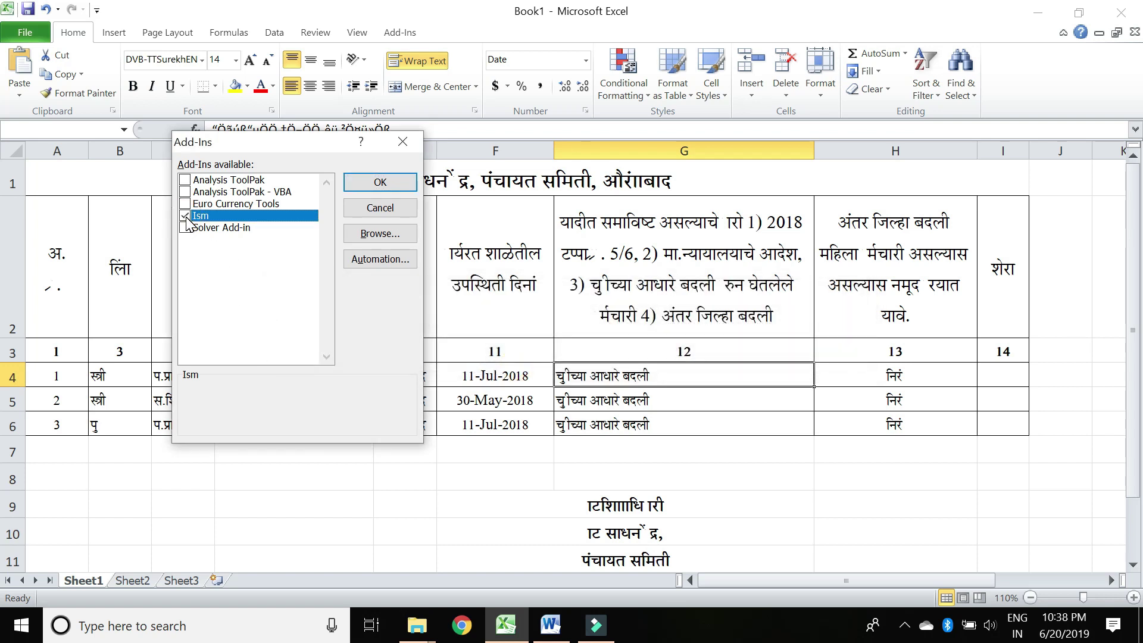
pyautogui.click(378, 183)
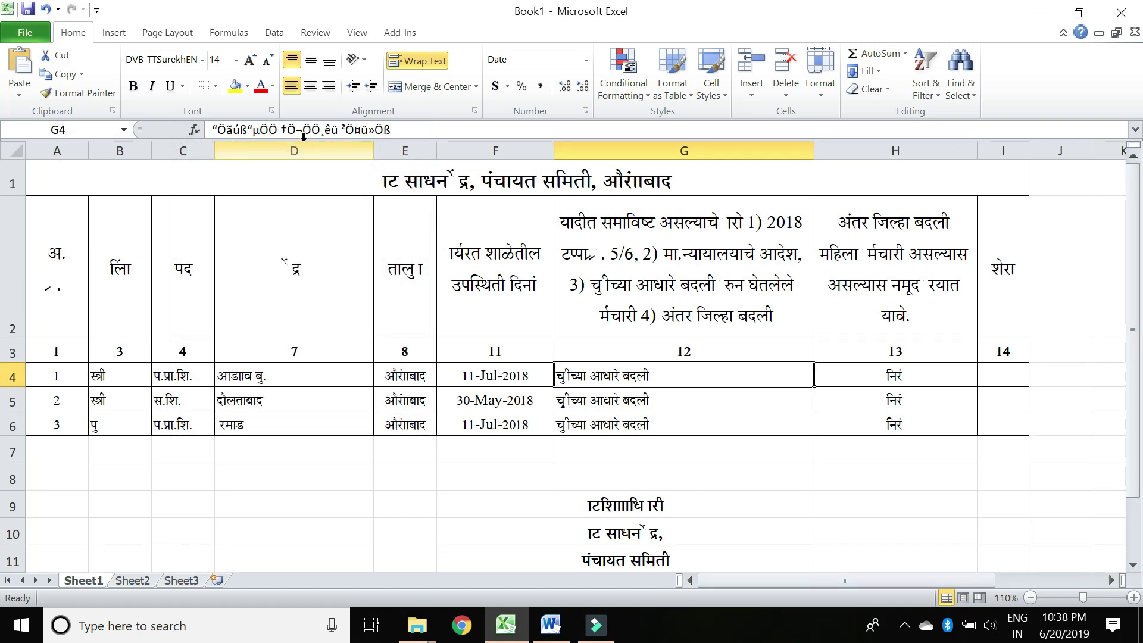
# Select columns A to I from the title row through row 11 and open the ISM Convert tool.
pyautogui.click(114, 34)
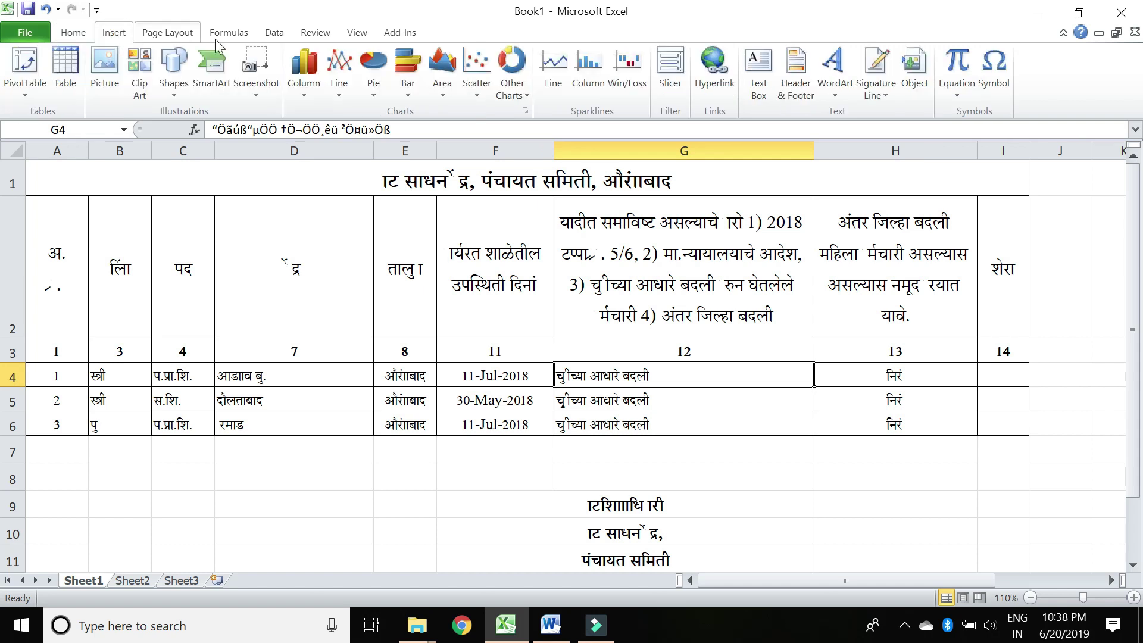
pyautogui.click(398, 35)
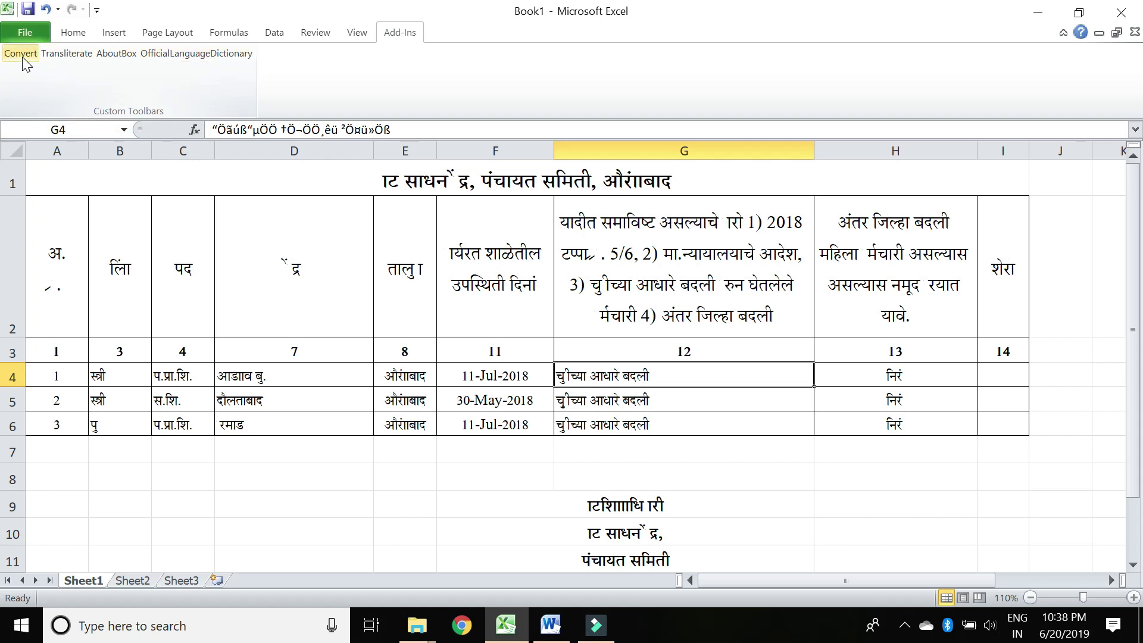
pyautogui.click(273, 298)
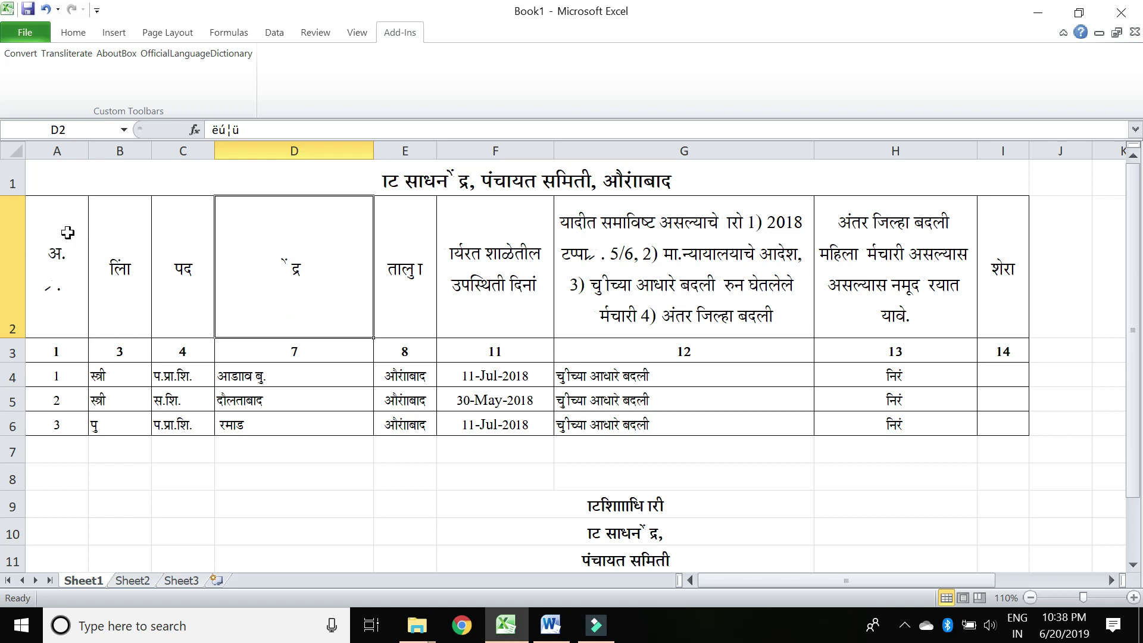
pyautogui.moveTo(37, 172); pyautogui.dragTo(462, 553)
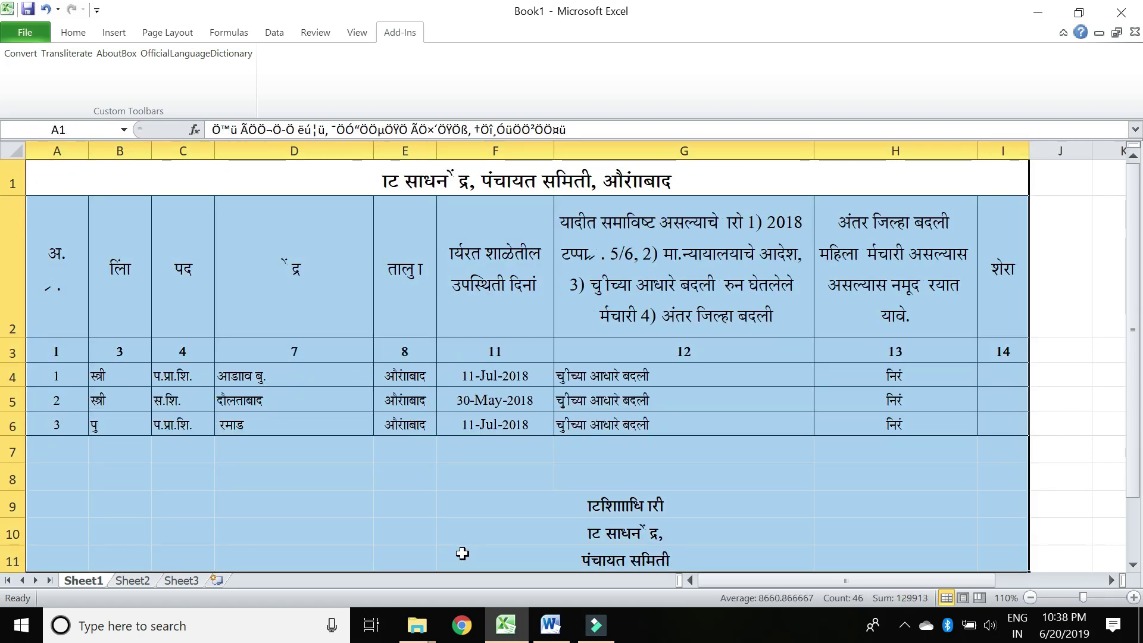
pyautogui.click(20, 53)
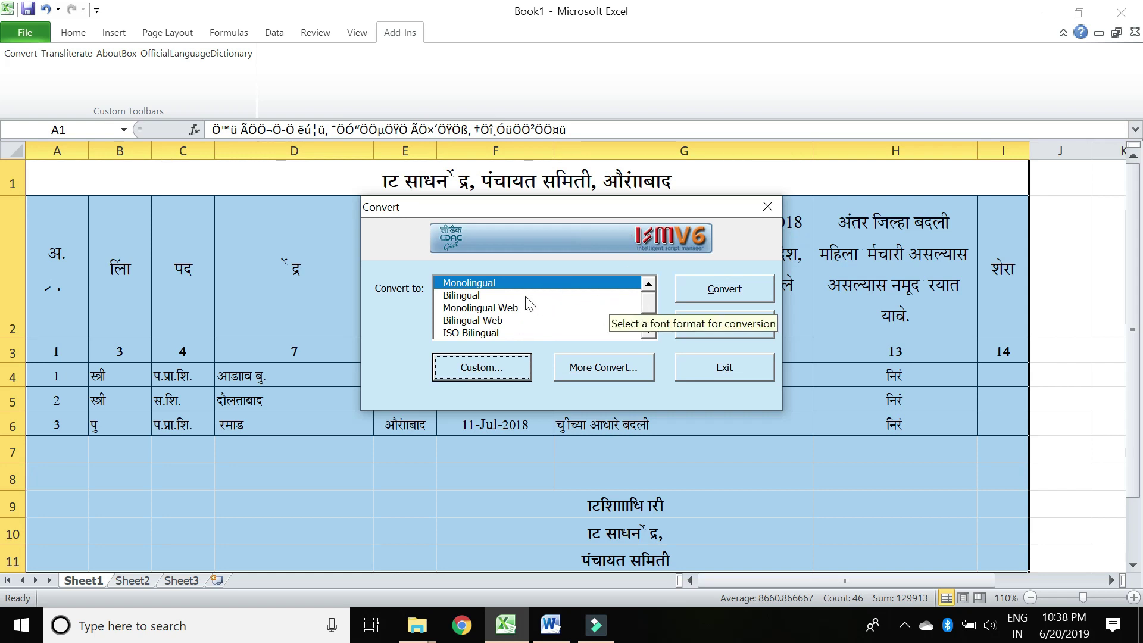
# Look through the available target font formats and choose Unicode for the conversion.
pyautogui.scroll(-1, 654, 308)
pyautogui.scroll(1, 655, 308)
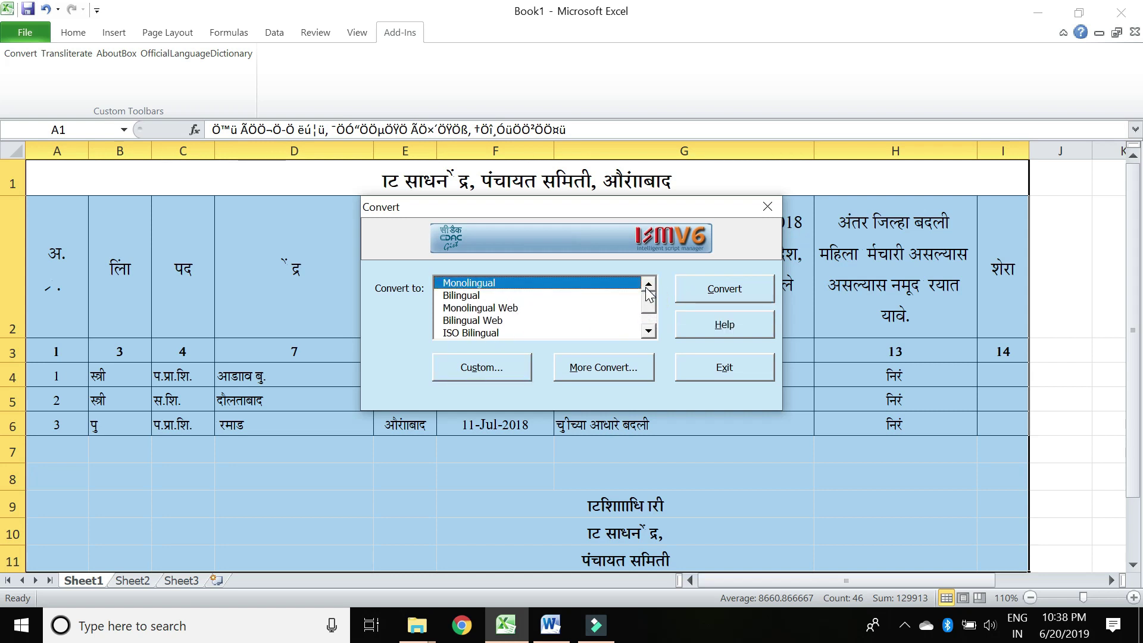
pyautogui.click(482, 295)
pyautogui.click(485, 307)
pyautogui.click(487, 322)
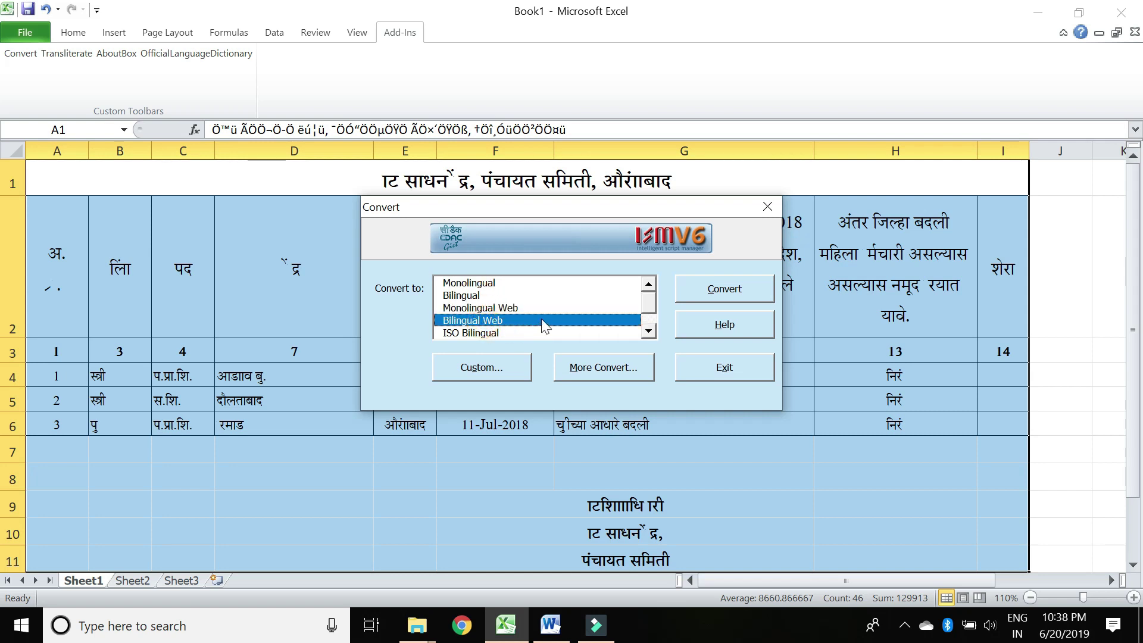
pyautogui.click(649, 331)
pyautogui.click(649, 331)
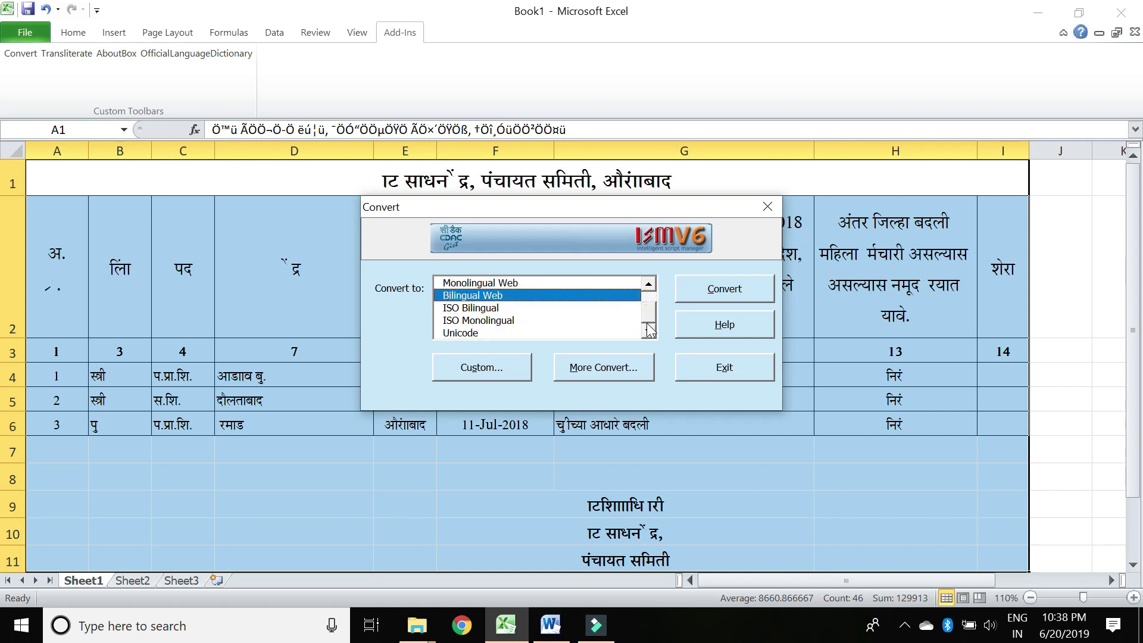
pyautogui.click(476, 334)
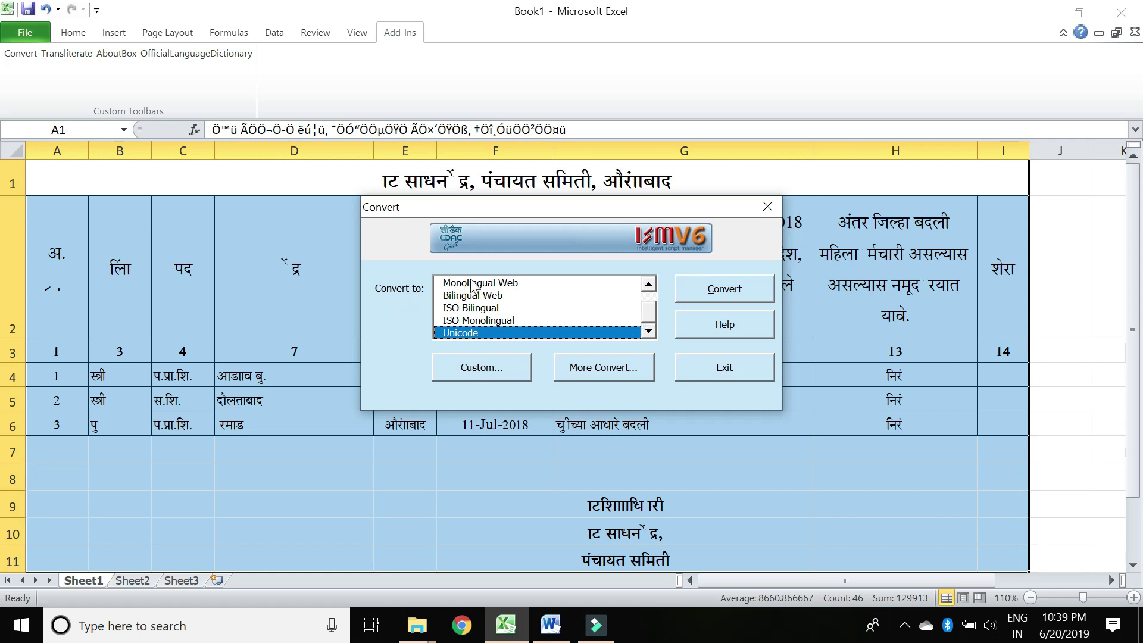
pyautogui.moveTo(649, 314)
pyautogui.mouseDown()
pyautogui.moveTo(648, 302)
pyautogui.moveTo(651, 328)
pyautogui.mouseUp()
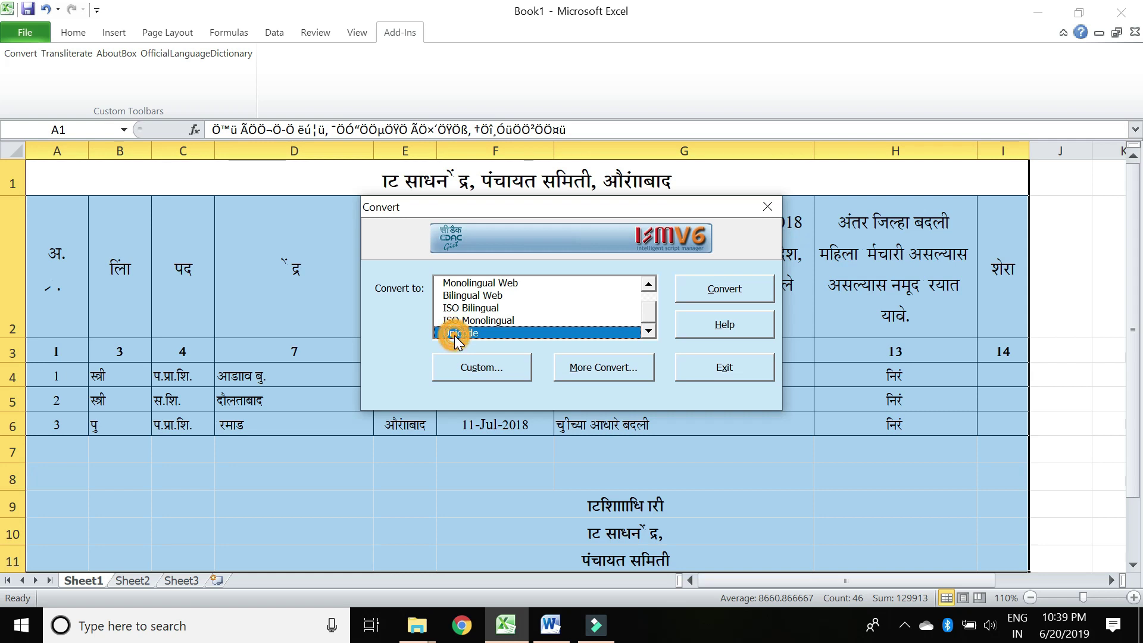
# Convert the selected cells in the current sheet, declining to save to a new Excel sheet, and close the Convert dialog.
pyautogui.click(718, 297)
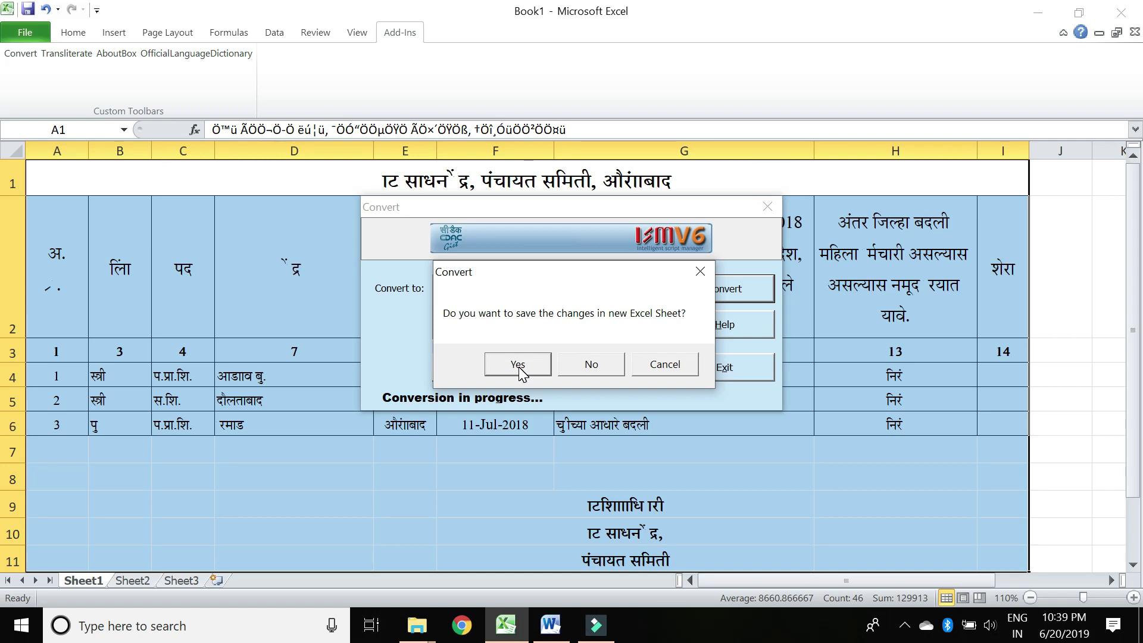
pyautogui.click(593, 365)
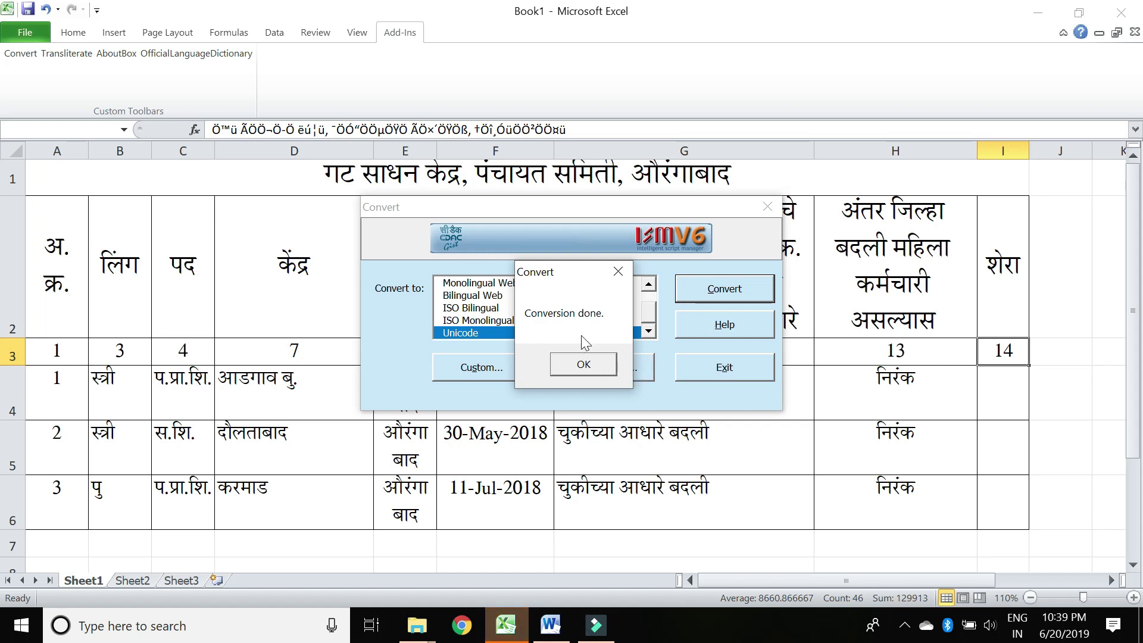
pyautogui.click(583, 366)
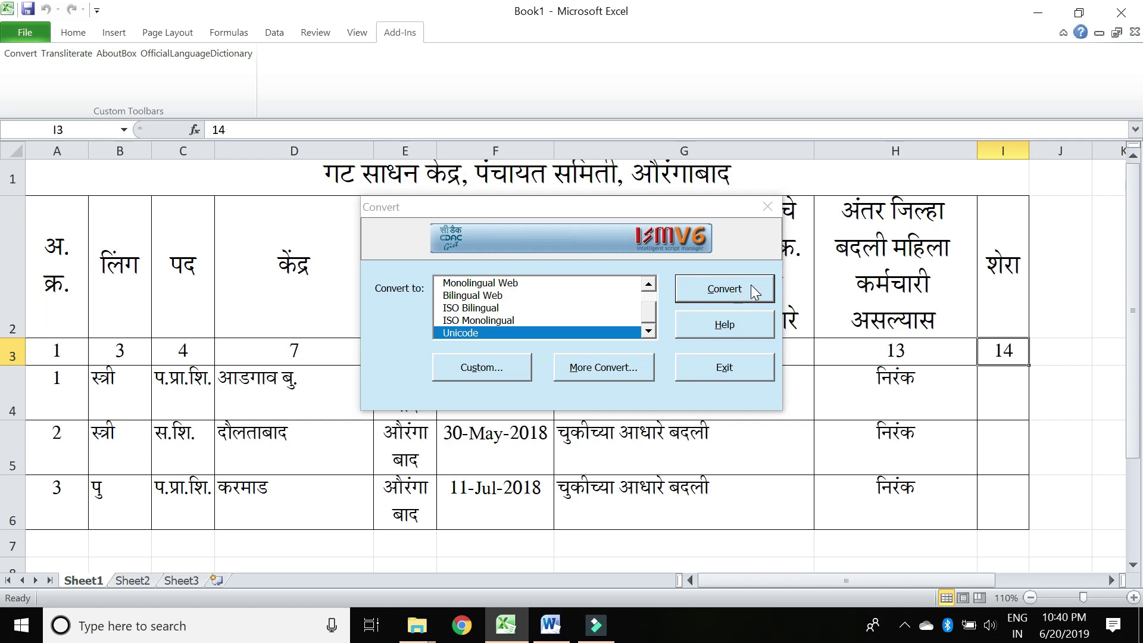
pyautogui.click(767, 207)
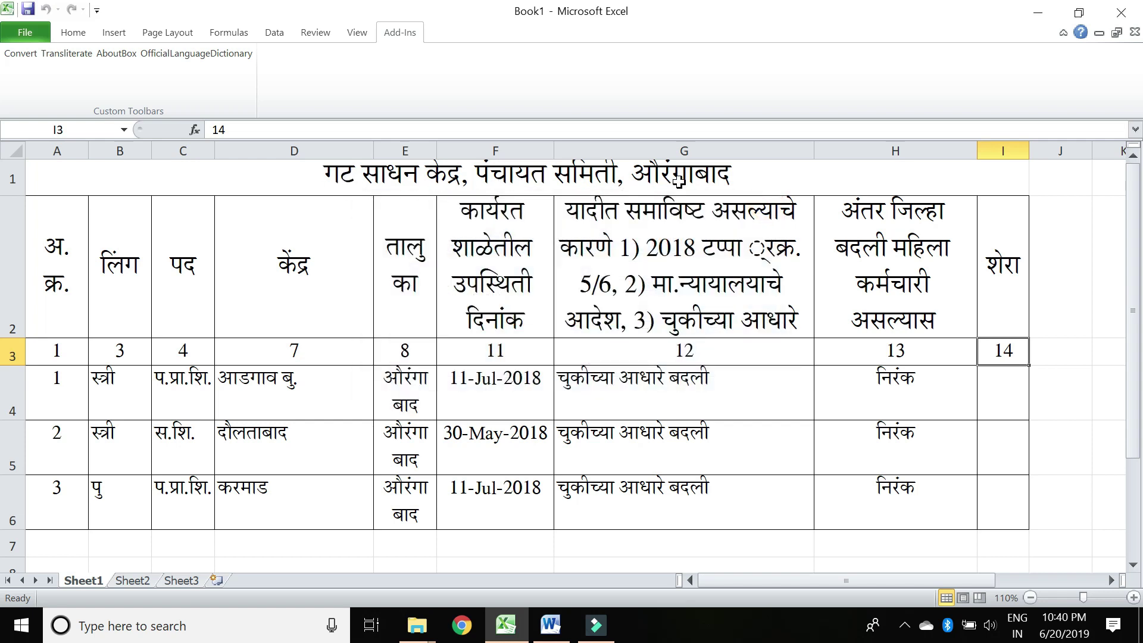
# Widen column E so that the taluka heading and its entries fit on one line.
pyautogui.click(342, 297)
pyautogui.moveTo(264, 172)
pyautogui.mouseDown()
pyautogui.moveTo(417, 411)
pyautogui.moveTo(435, 504)
pyautogui.mouseUp()
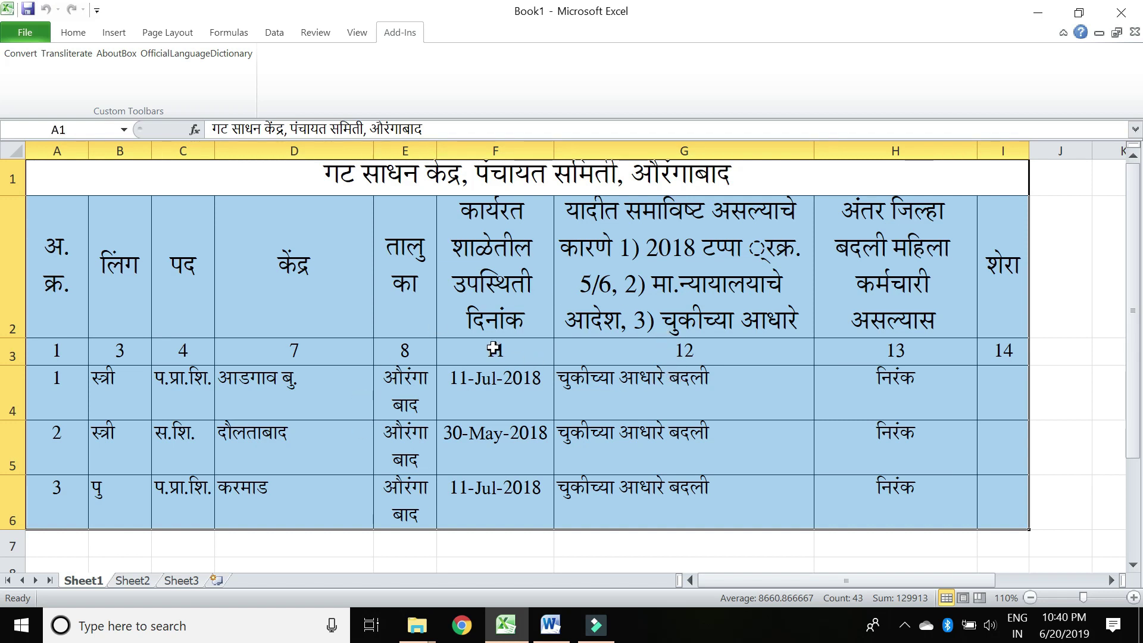
pyautogui.moveTo(437, 153); pyautogui.dragTo(469, 156)
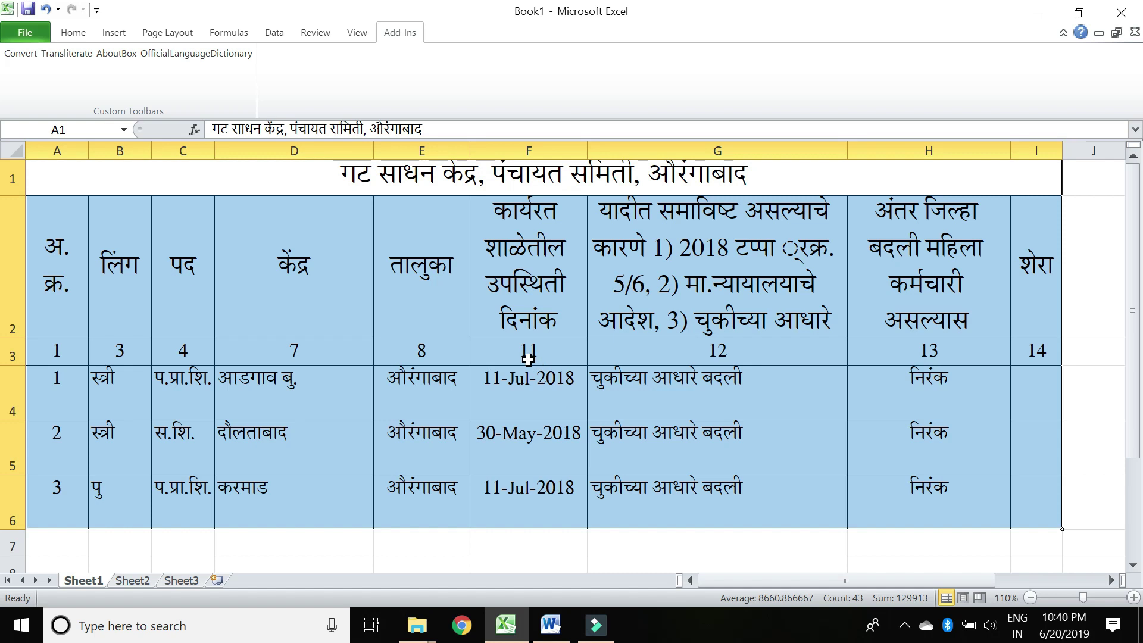
pyautogui.click(445, 295)
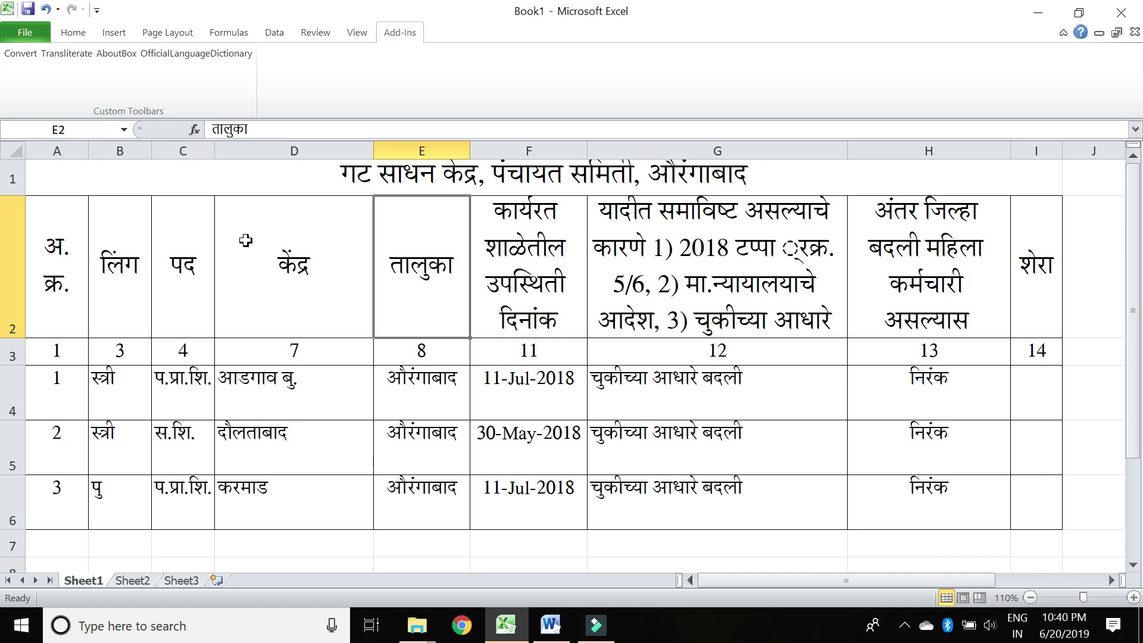
# Select the table from the title row through row 6 and open the ISM Transliterate tool.
pyautogui.moveTo(290, 190); pyautogui.dragTo(439, 484)
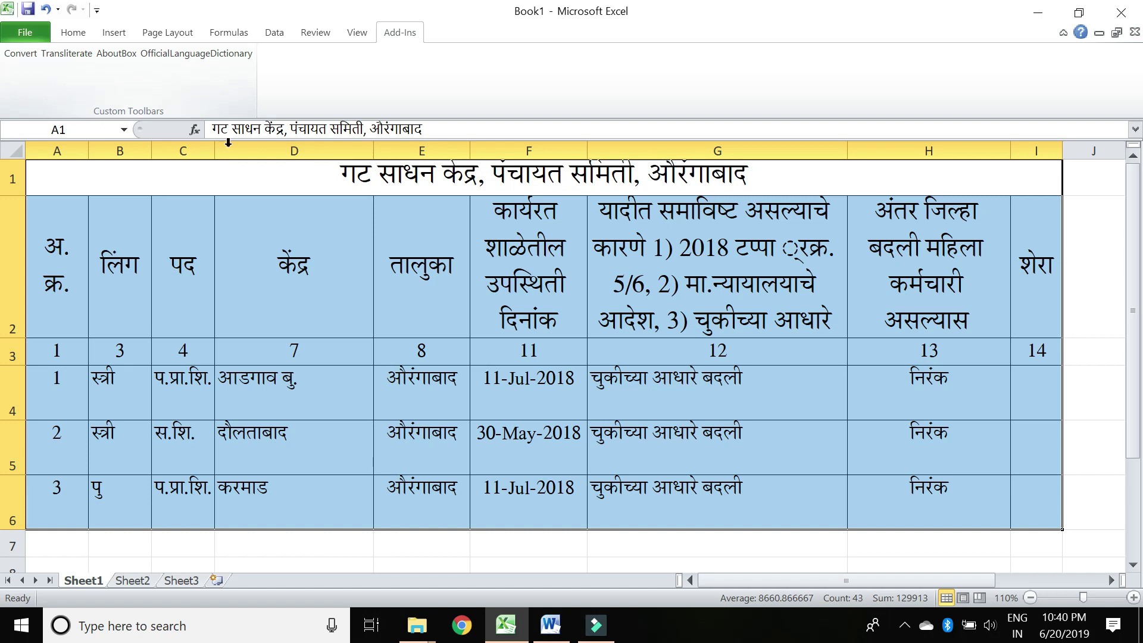
pyautogui.moveTo(384, 173); pyautogui.dragTo(484, 506)
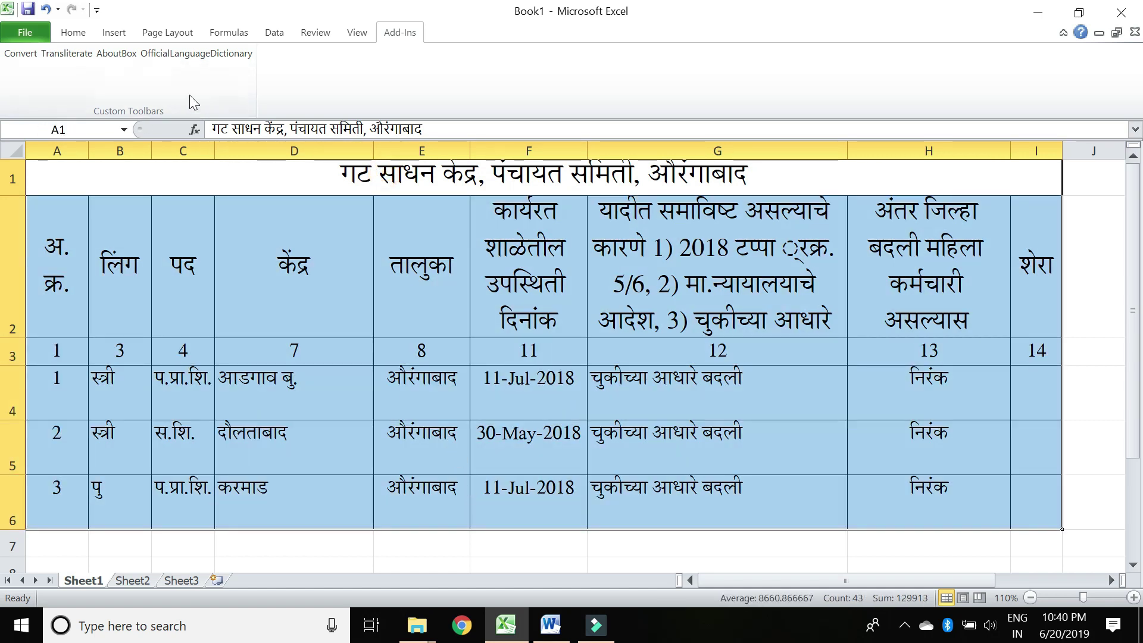
pyautogui.click(71, 58)
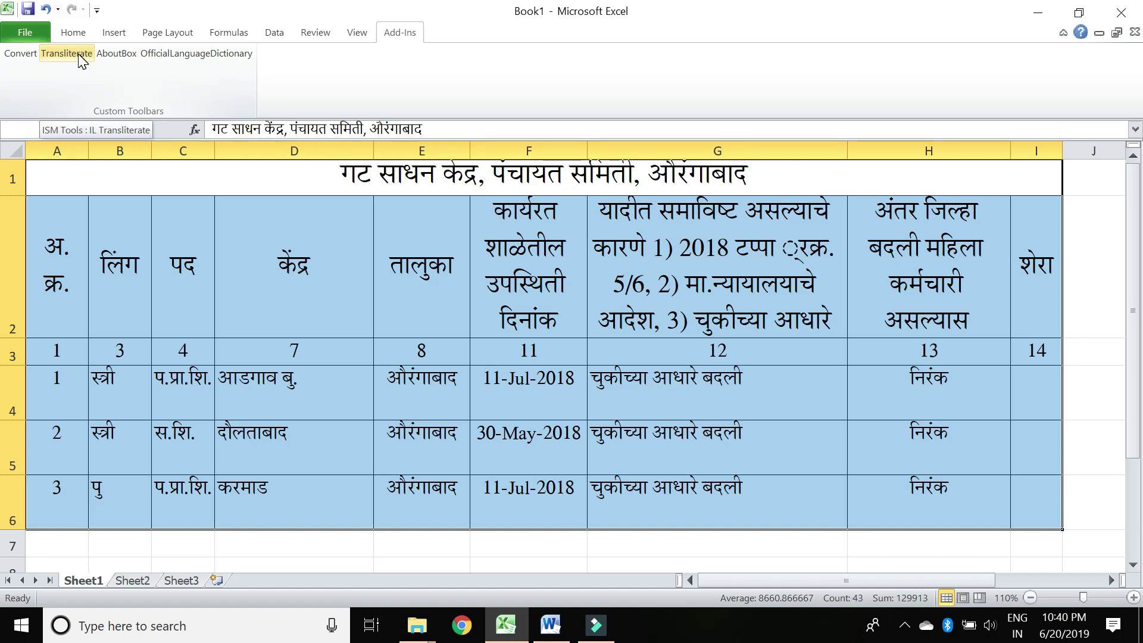
pyautogui.click(79, 55)
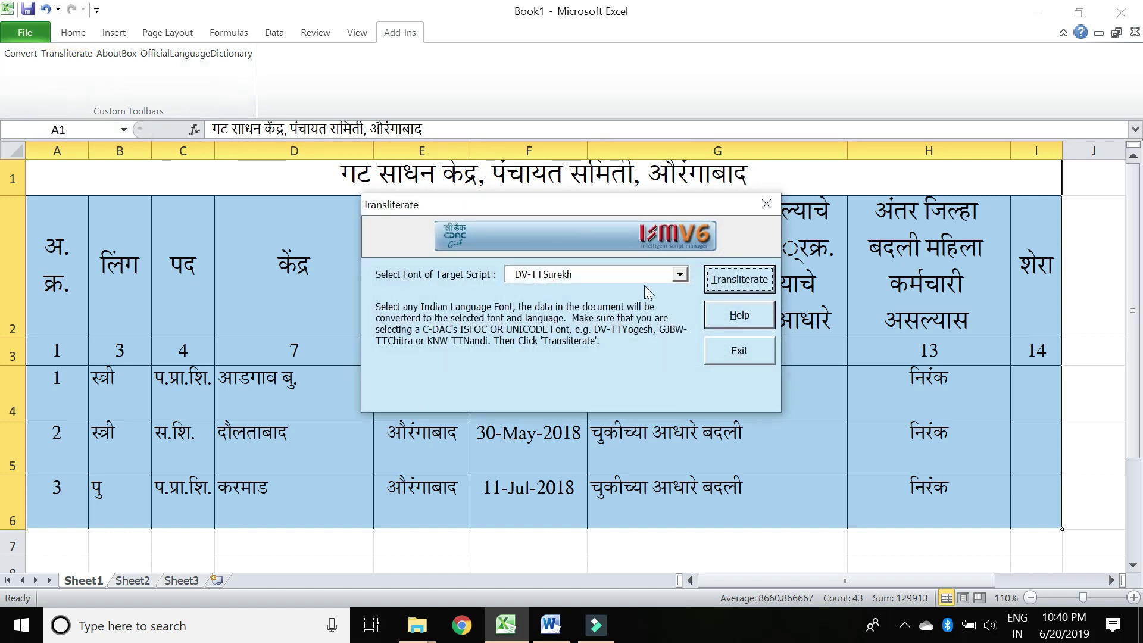
# Look through the target script fonts and choose DVB-TTYogeshEN for the transliteration.
pyautogui.click(679, 275)
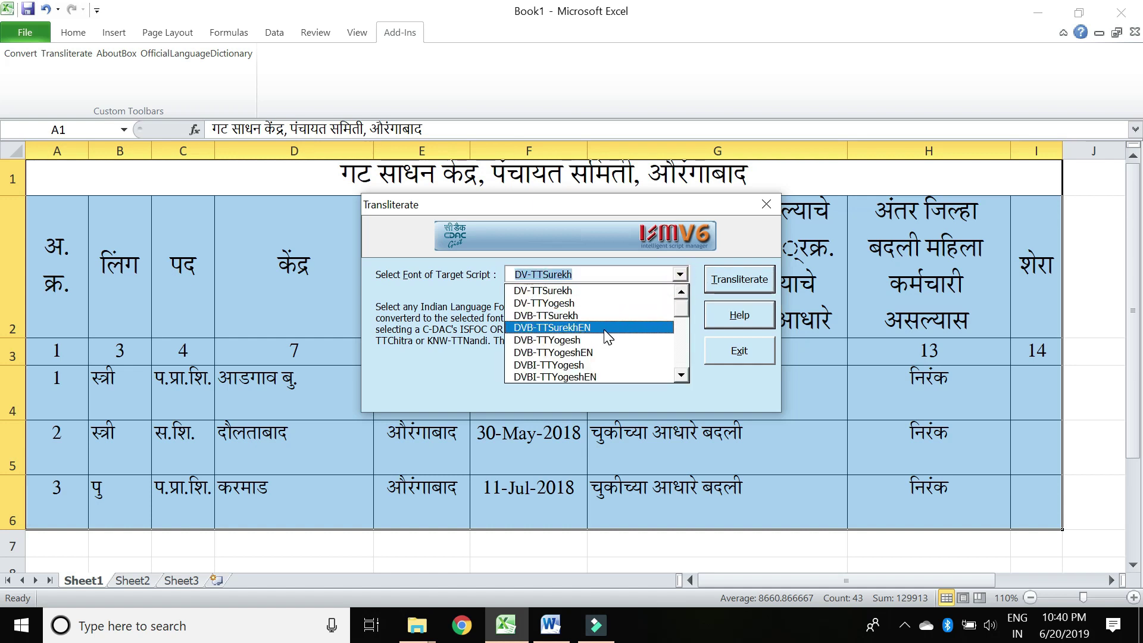
pyautogui.click(681, 376)
pyautogui.click(681, 376)
pyautogui.click(681, 375)
pyautogui.click(681, 376)
pyautogui.click(680, 375)
pyautogui.click(680, 376)
pyautogui.click(680, 376)
pyautogui.click(681, 375)
pyautogui.click(681, 376)
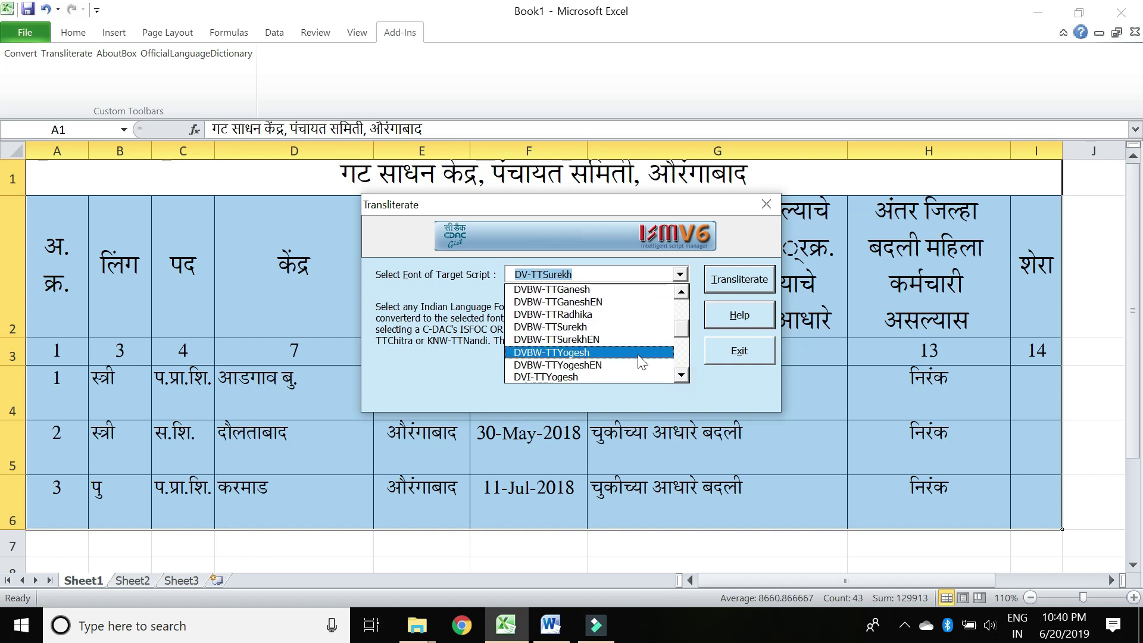
pyautogui.scroll(2, 681, 330)
pyautogui.click(600, 317)
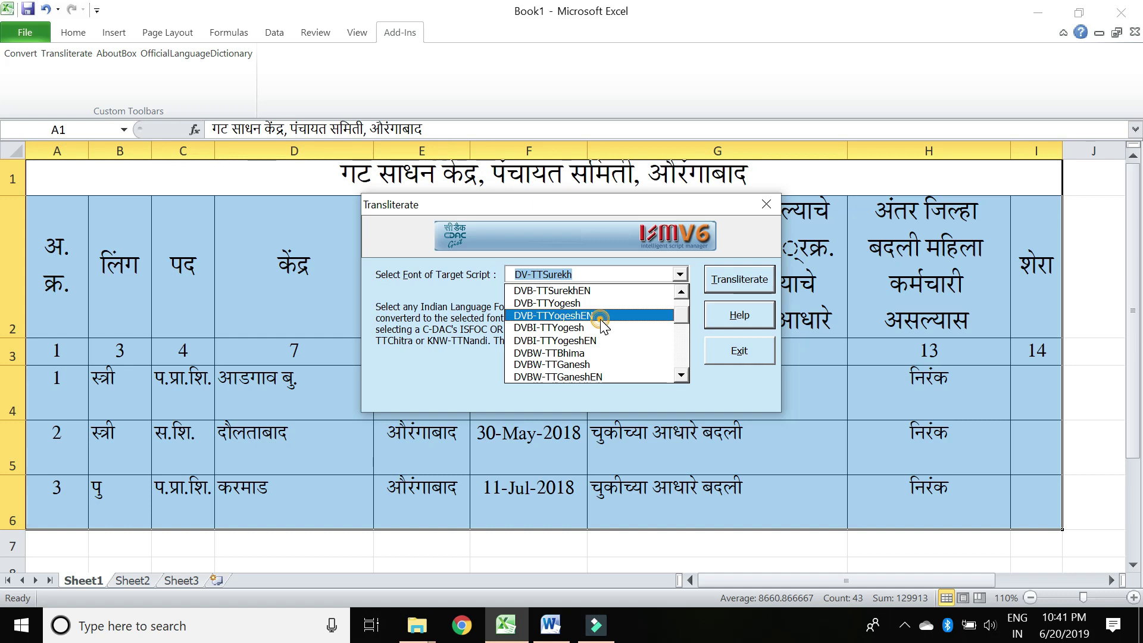
# Try to transliterate the selected table without saving to a new Excel sheet, and close the Transliterate dialog.
pyautogui.click(739, 280)
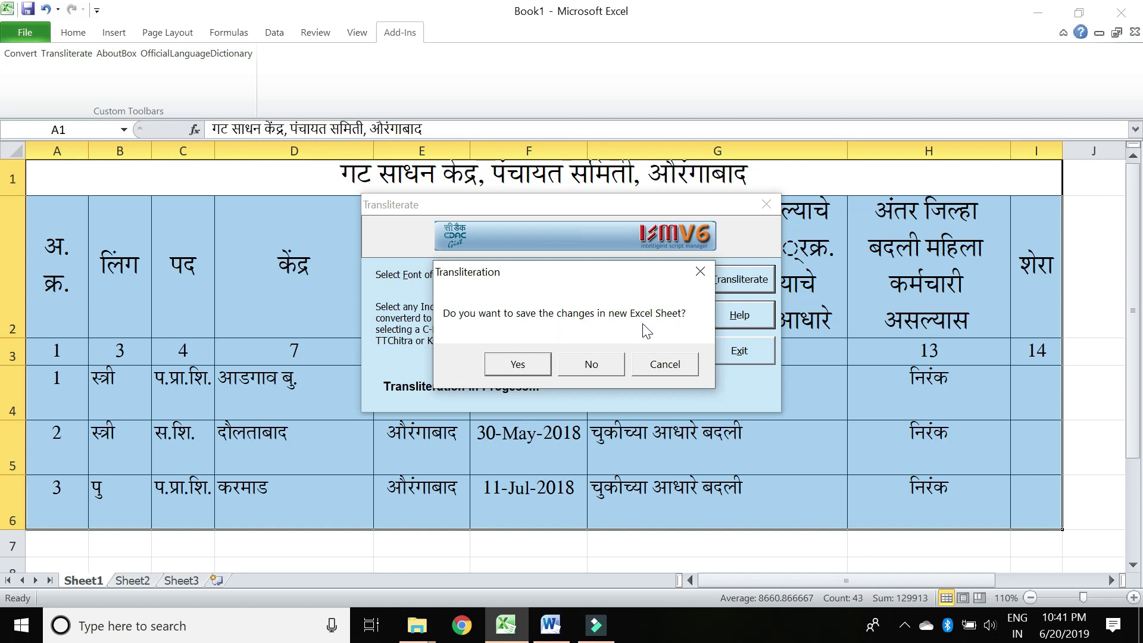
pyautogui.click(589, 363)
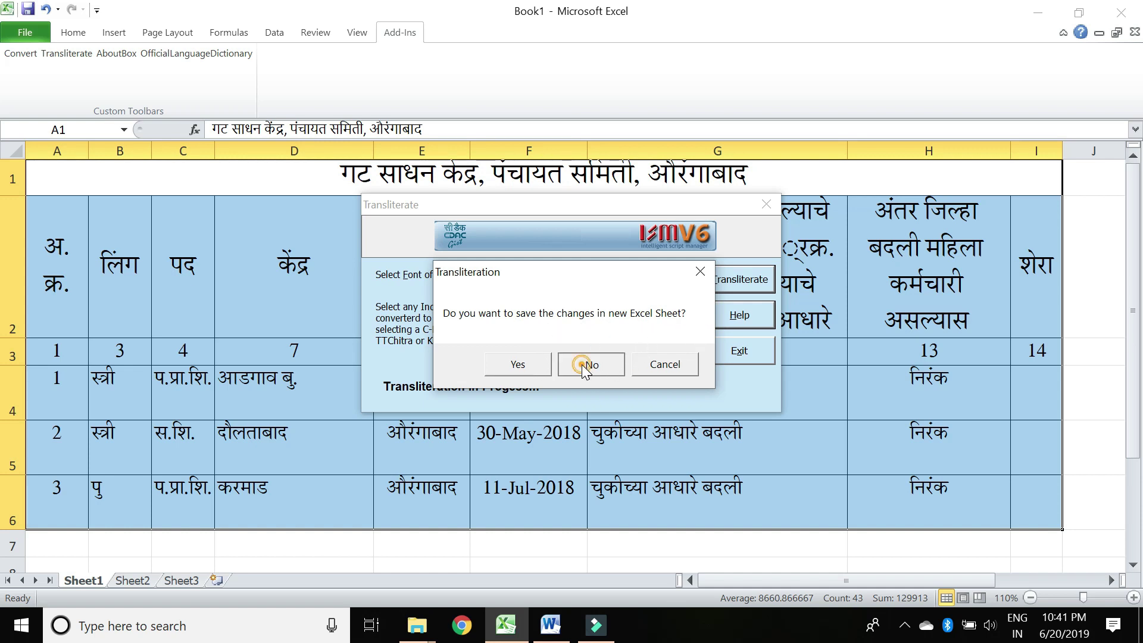
pyautogui.click(702, 363)
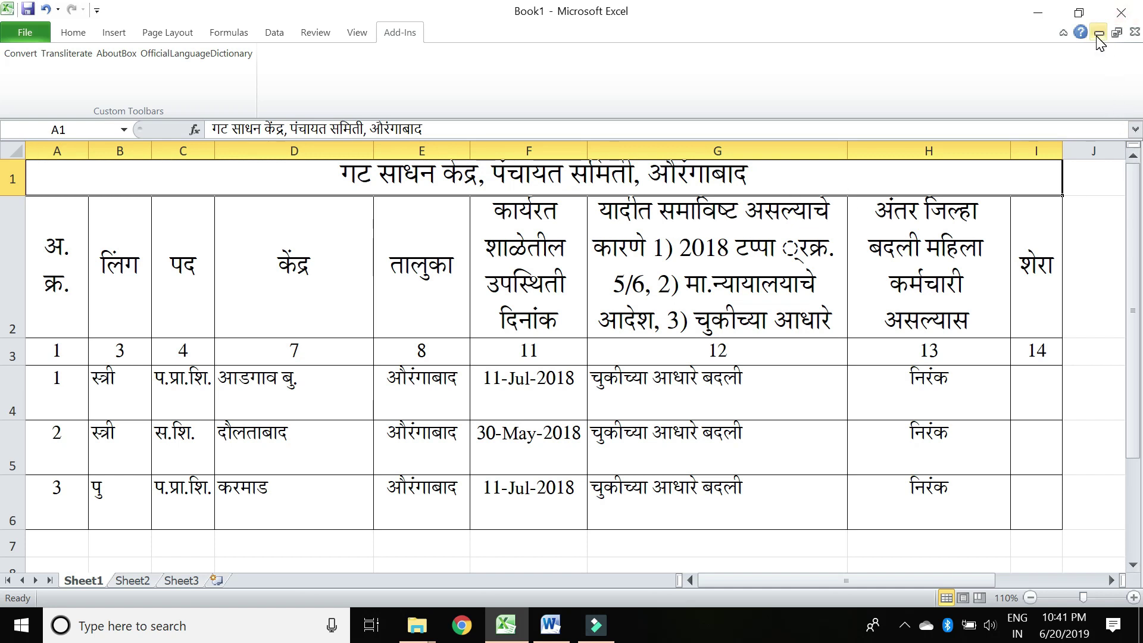
# Minimize Excel, switch to the Word document, and open the Templates and Add-ins dialog by managing Word Add-ins in the program options.
pyautogui.click(1038, 17)
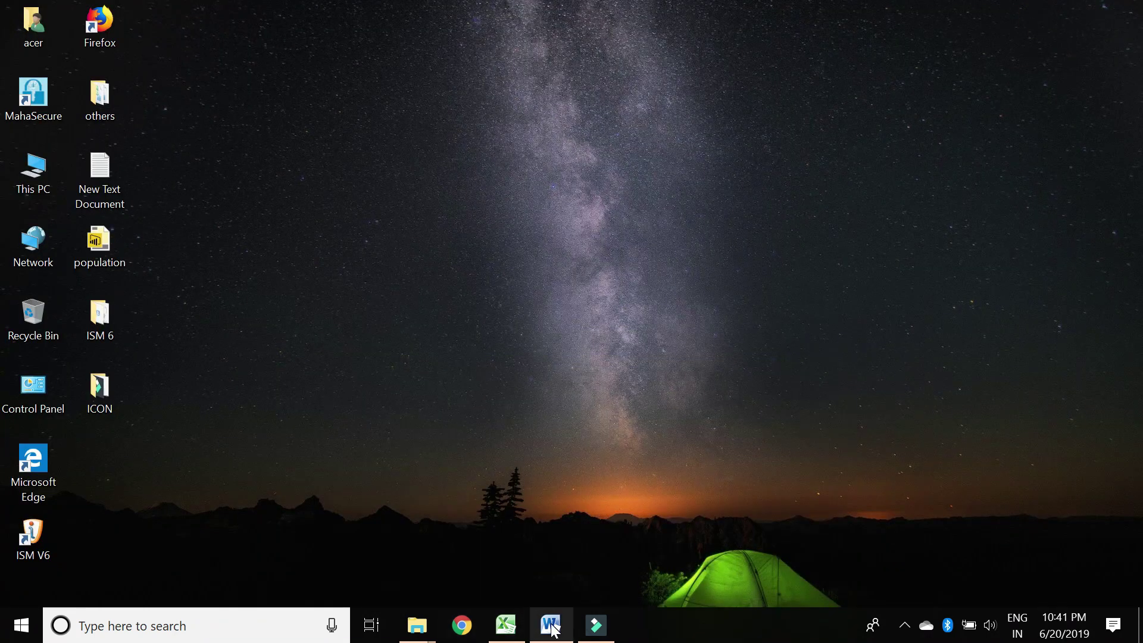
pyautogui.click(552, 628)
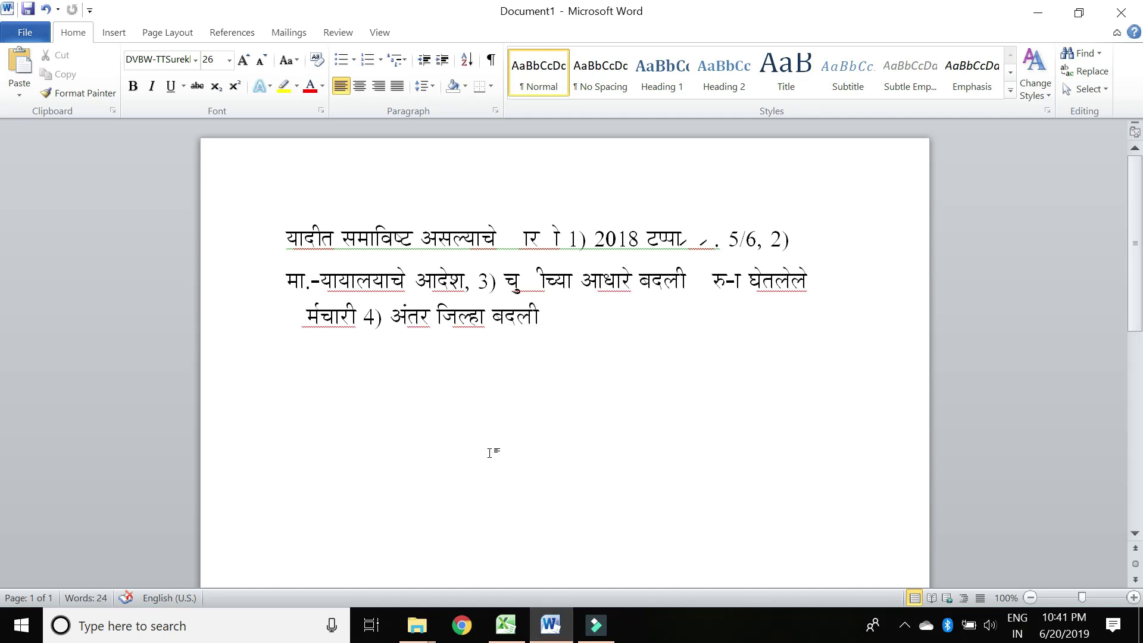
pyautogui.click(23, 35)
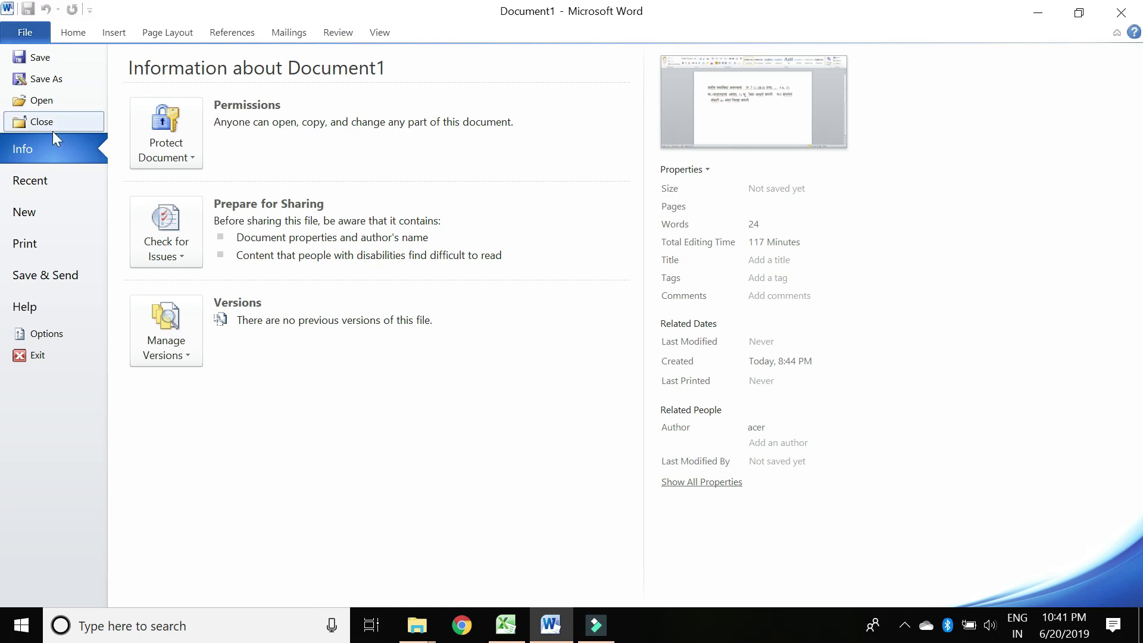
pyautogui.click(84, 335)
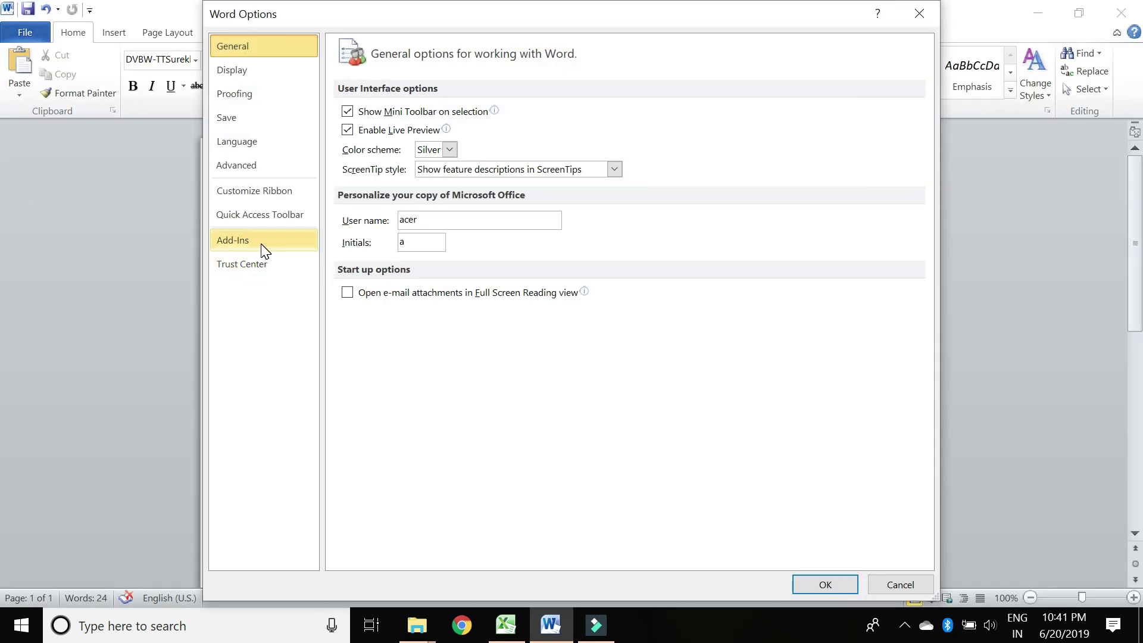
pyautogui.click(261, 243)
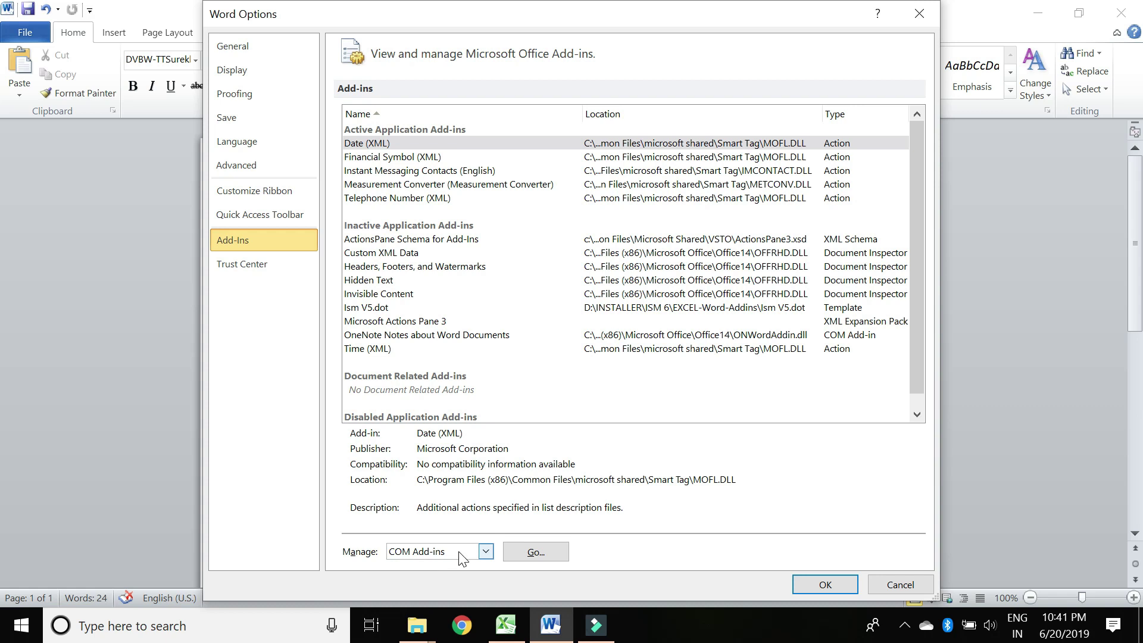
pyautogui.click(486, 551)
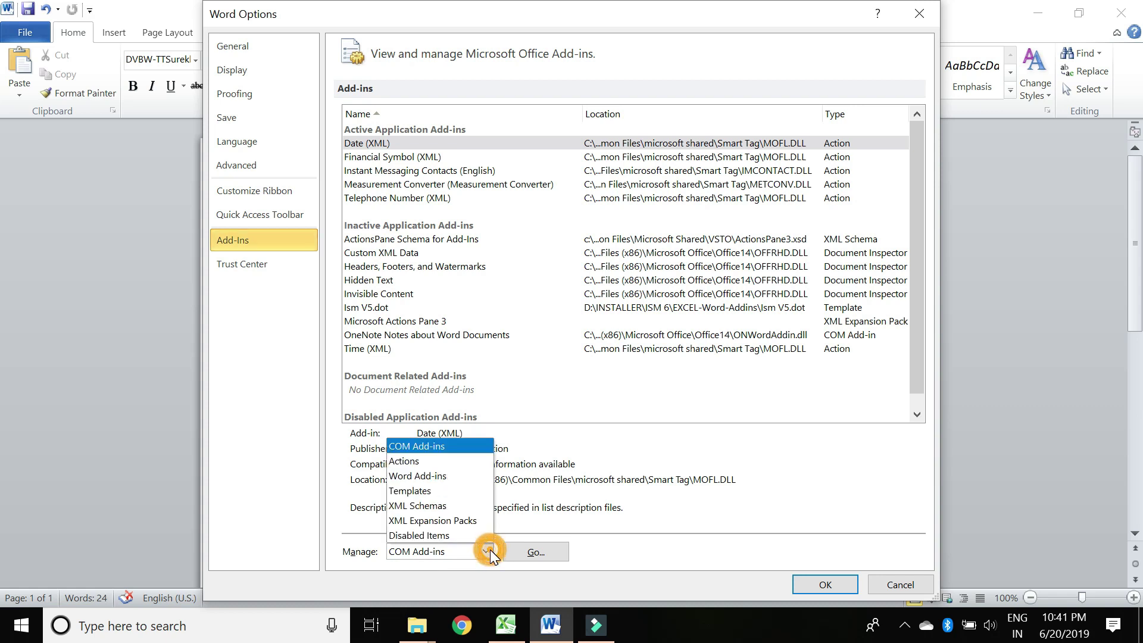
pyautogui.click(442, 476)
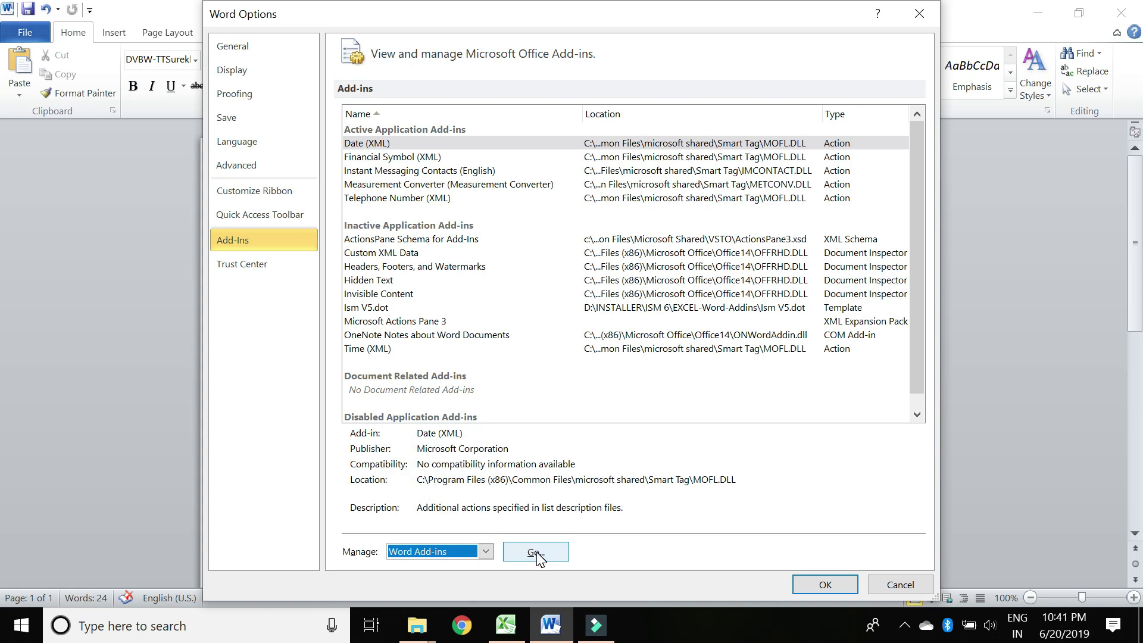
pyautogui.click(535, 551)
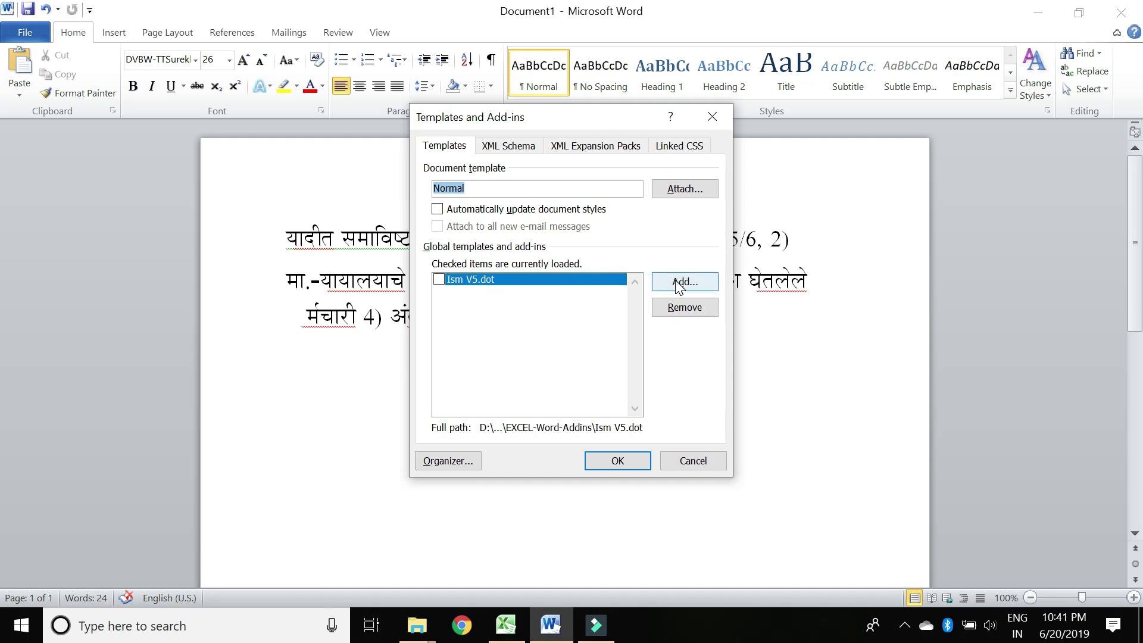
# Add the Ism V5 template from the Desktop folder ISM 6 > EXCEL-Word-Addins to the global templates and add-ins.
pyautogui.click(690, 281)
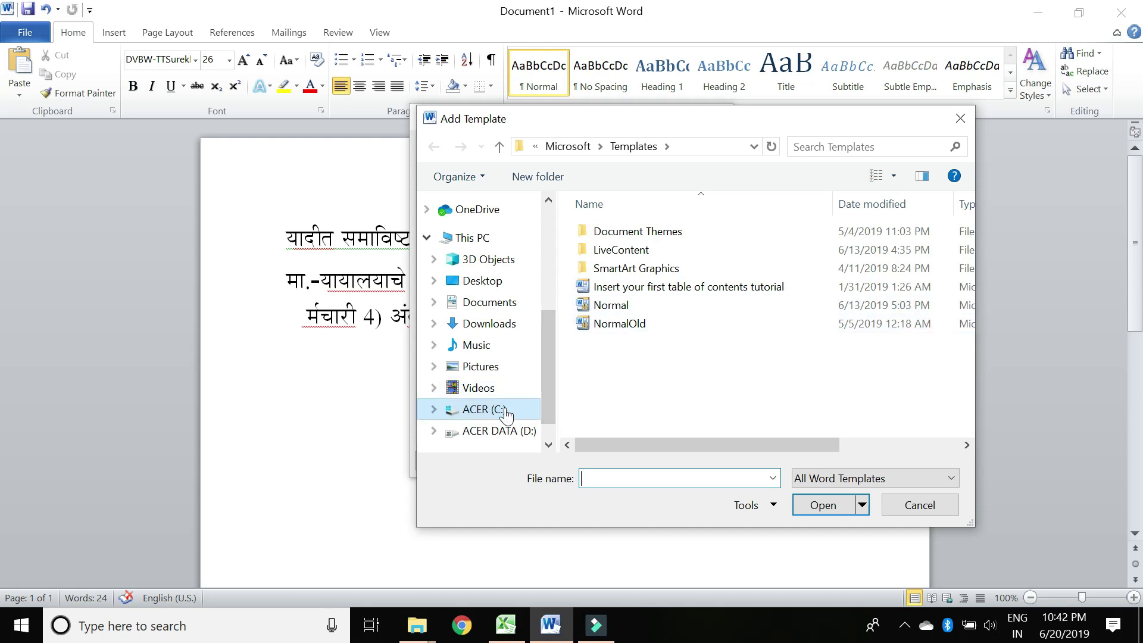
pyautogui.click(497, 286)
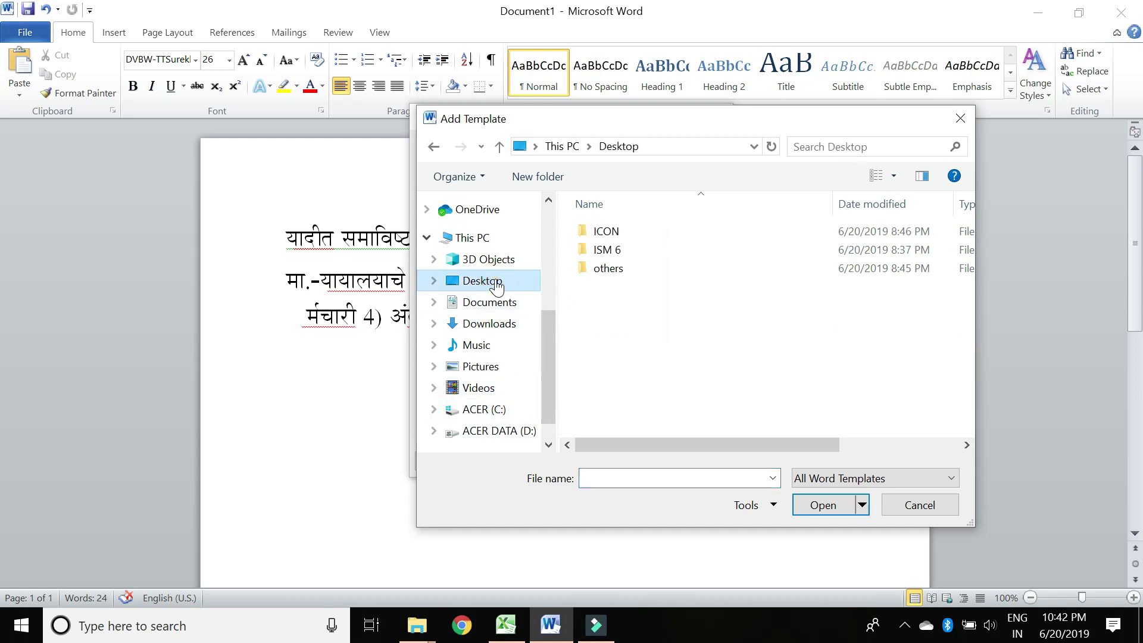
pyautogui.click(619, 251)
pyautogui.doubleClick(619, 251)
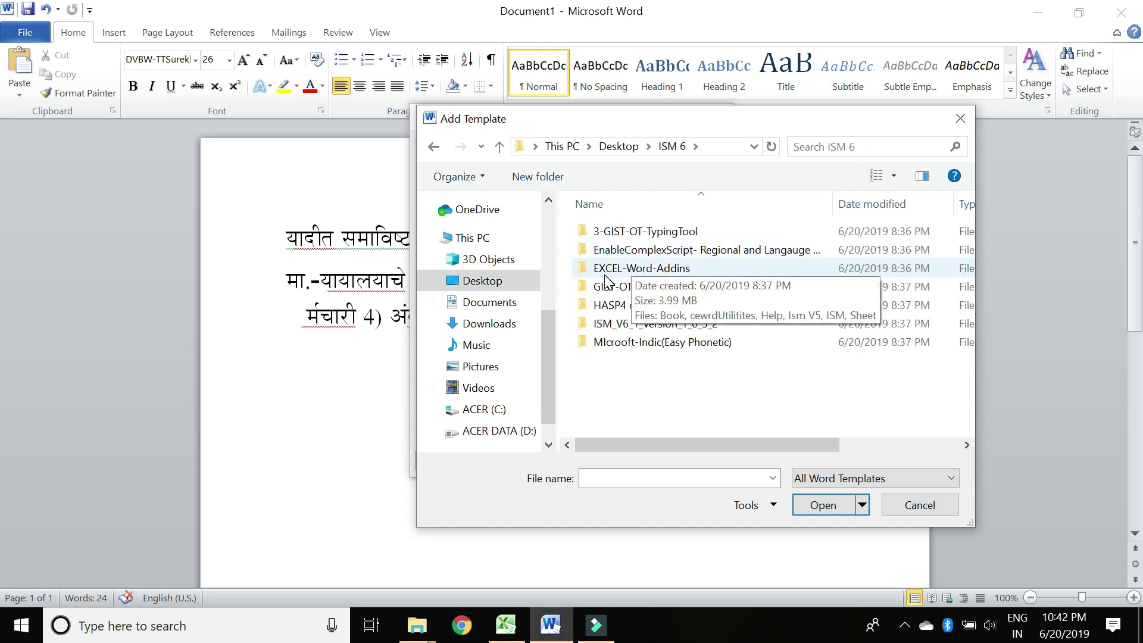
pyautogui.doubleClick(649, 270)
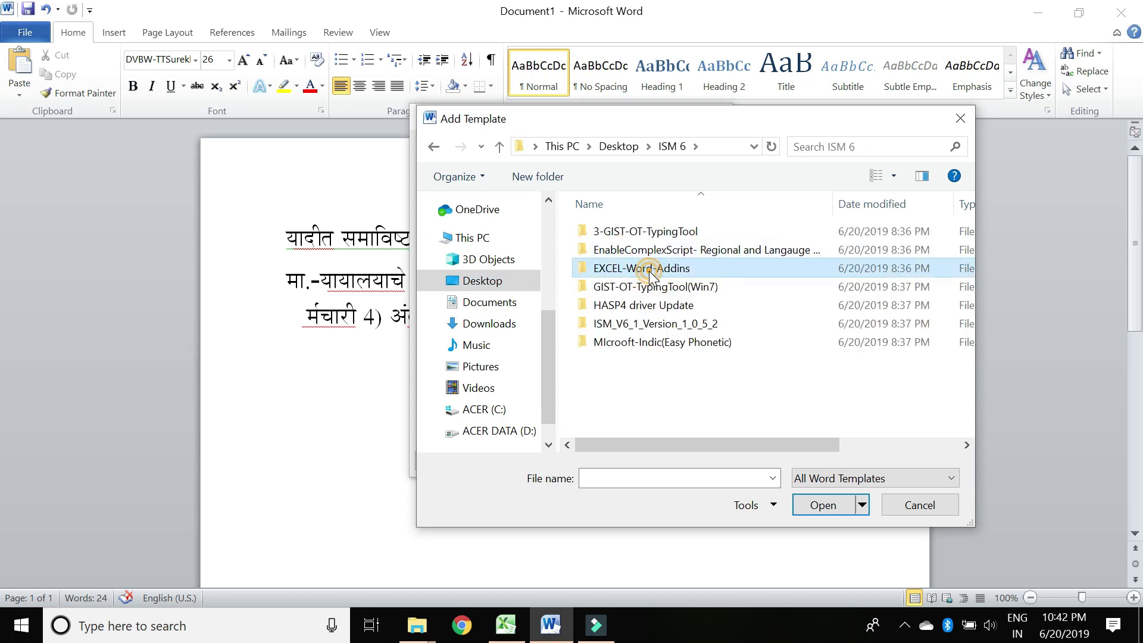
pyautogui.click(603, 234)
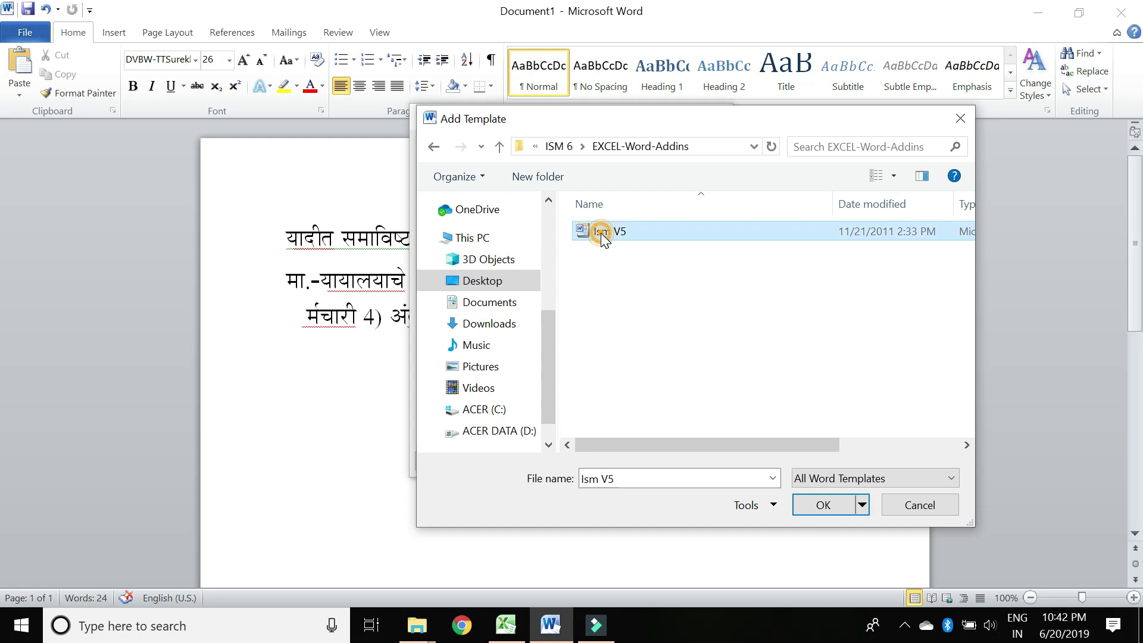
pyautogui.click(813, 503)
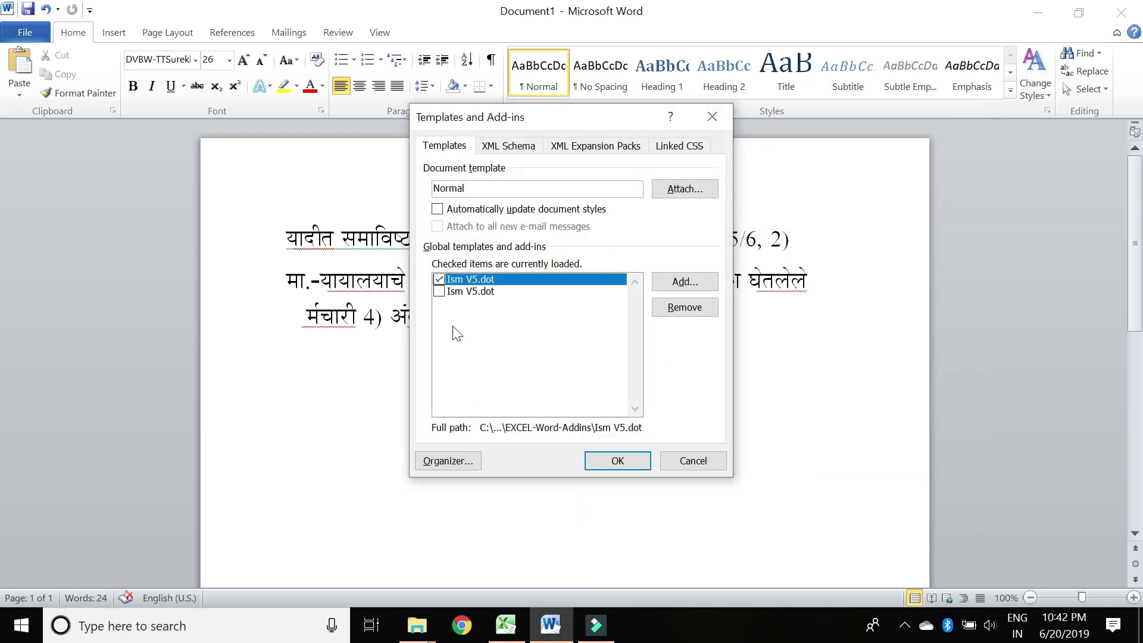
# Apply the Ism V5.dot add-in selection in Templates and Add-ins, and enable the blocked macro content in the document.
pyautogui.click(439, 281)
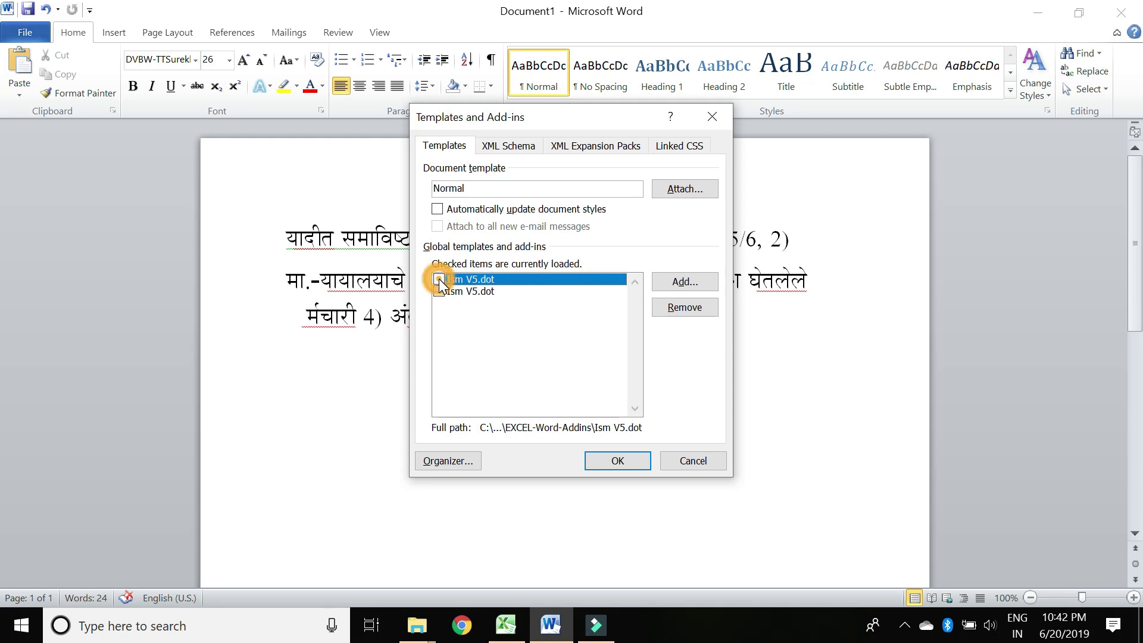
pyautogui.click(618, 461)
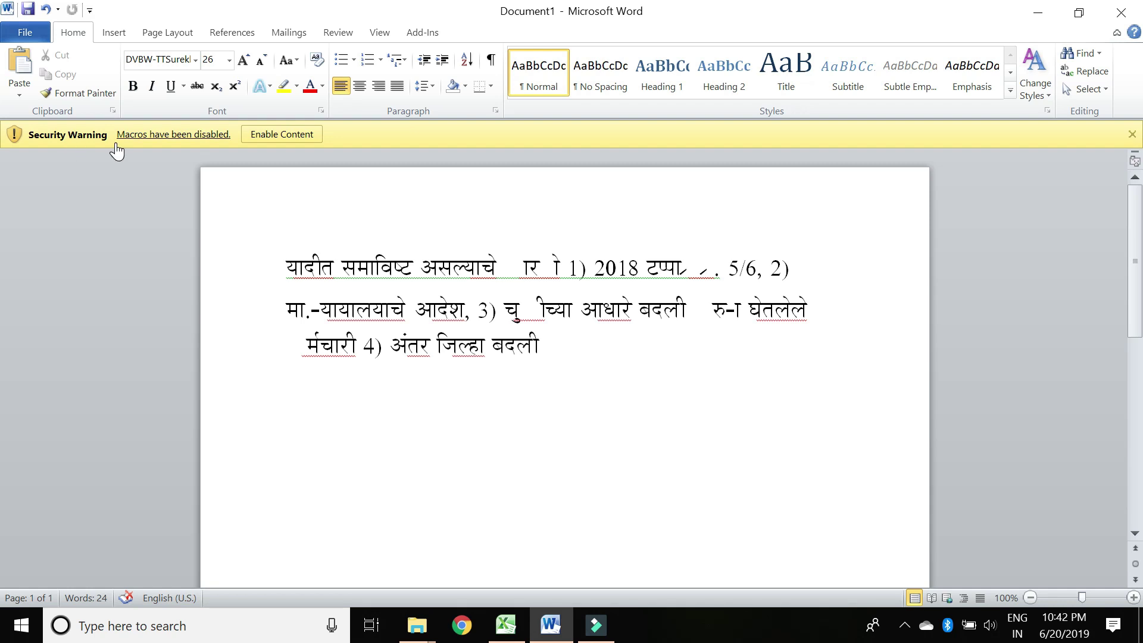
pyautogui.click(265, 137)
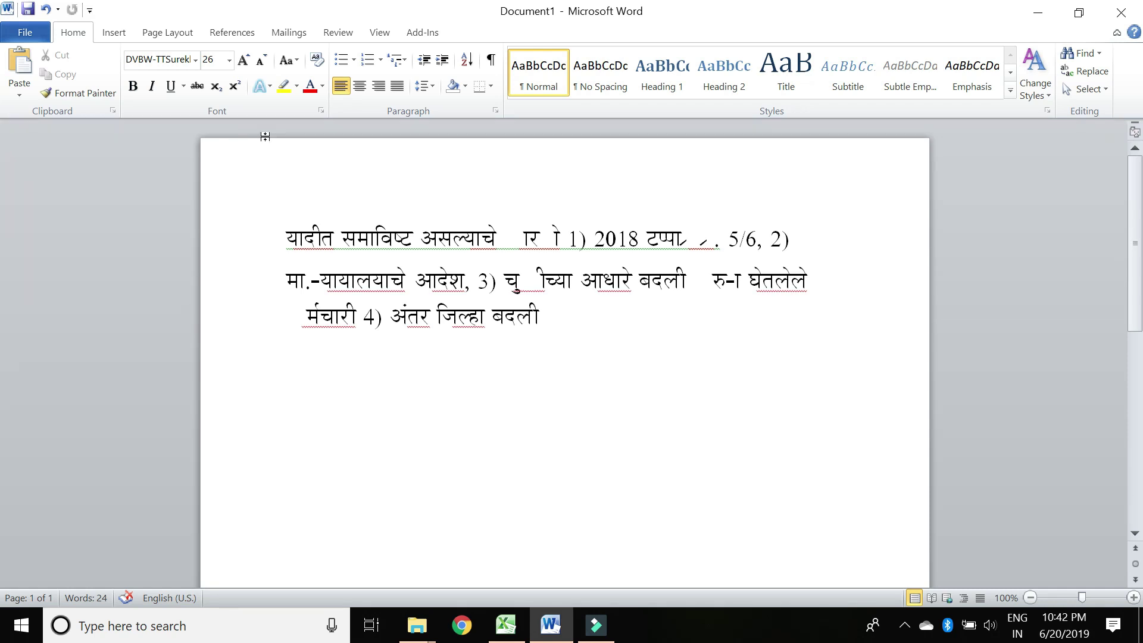
# Select the whole Marathi paragraph in the document and open the ISM Convert tool.
pyautogui.moveTo(288, 230); pyautogui.dragTo(543, 320)
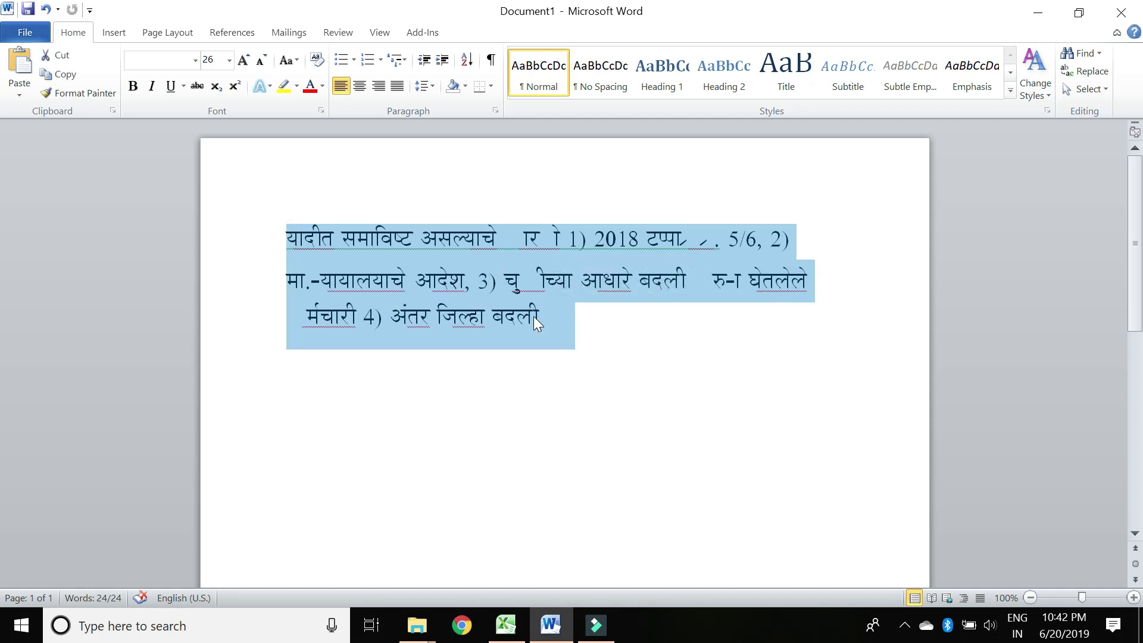
pyautogui.click(423, 35)
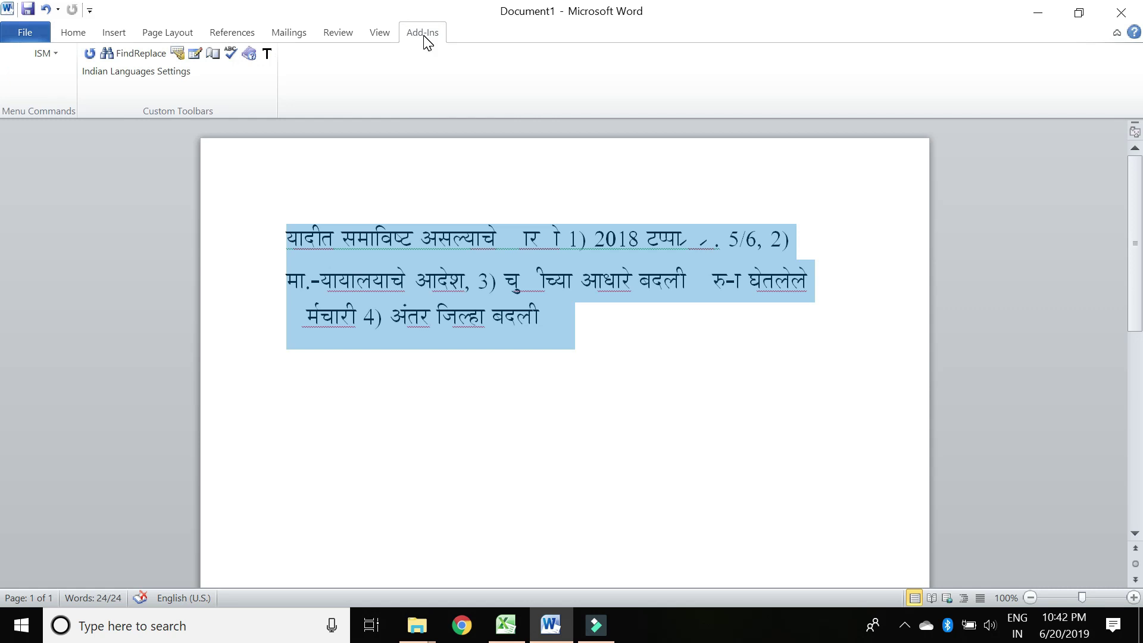
pyautogui.click(55, 56)
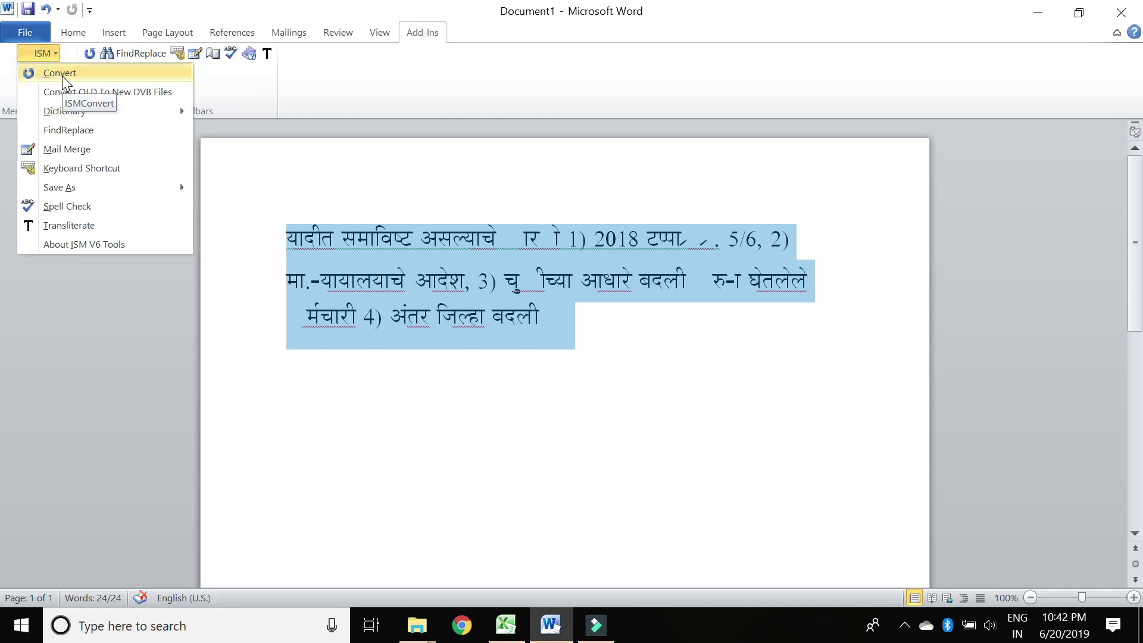
pyautogui.click(61, 76)
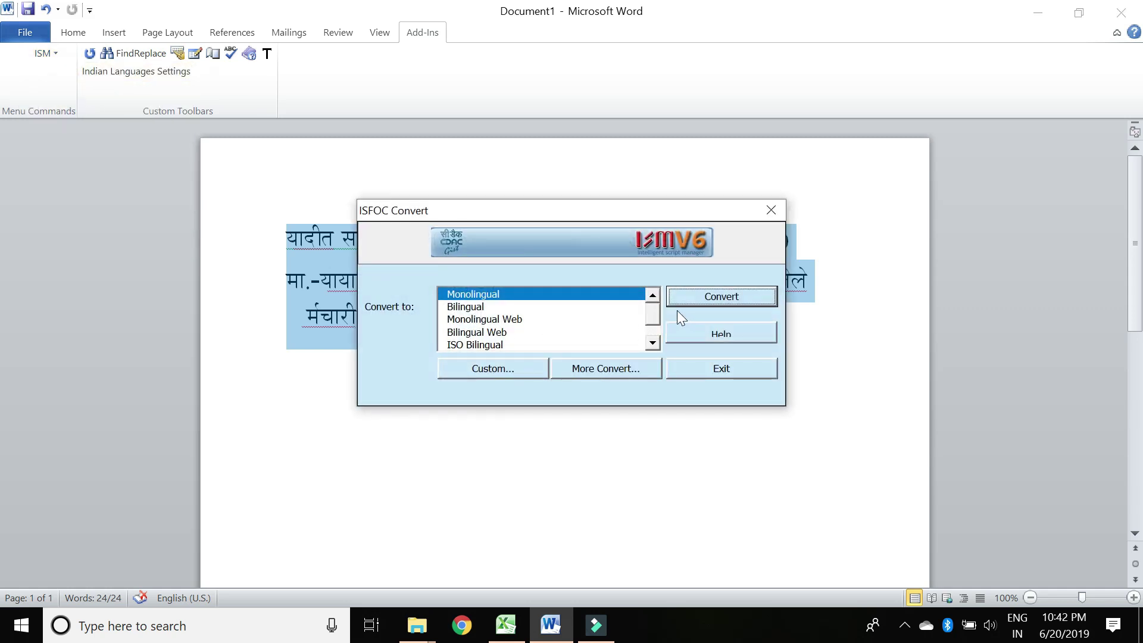
# Convert the selected paragraph to Unicode without saving the changes in a new document, and close the ISFOC Convert dialog.
pyautogui.click(652, 334)
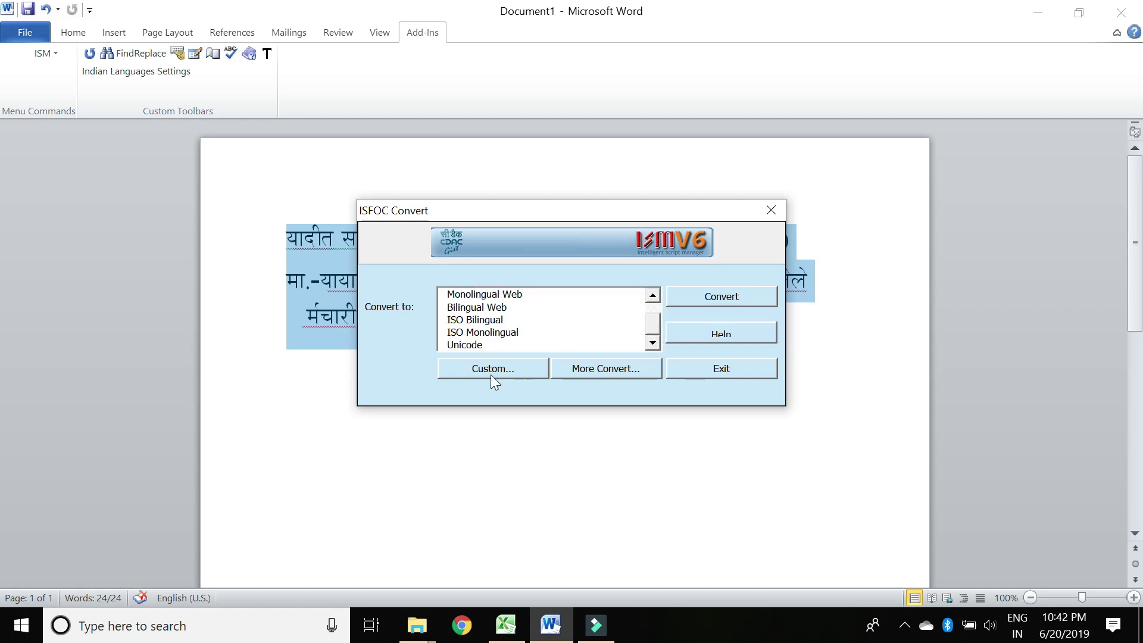
pyautogui.click(468, 344)
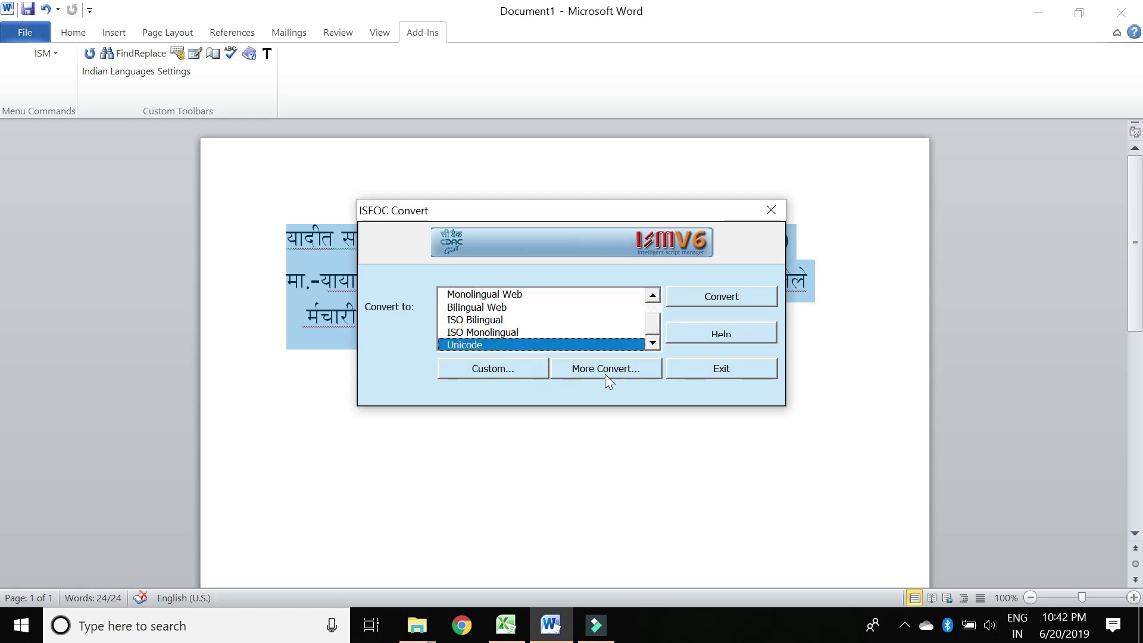
pyautogui.click(731, 301)
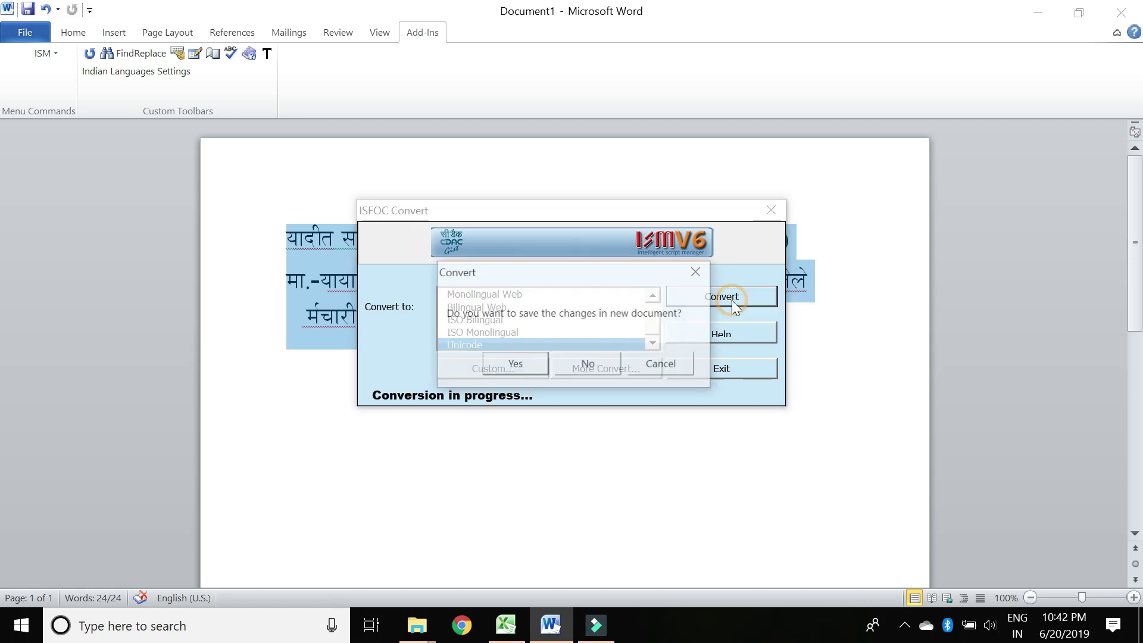
pyautogui.click(598, 369)
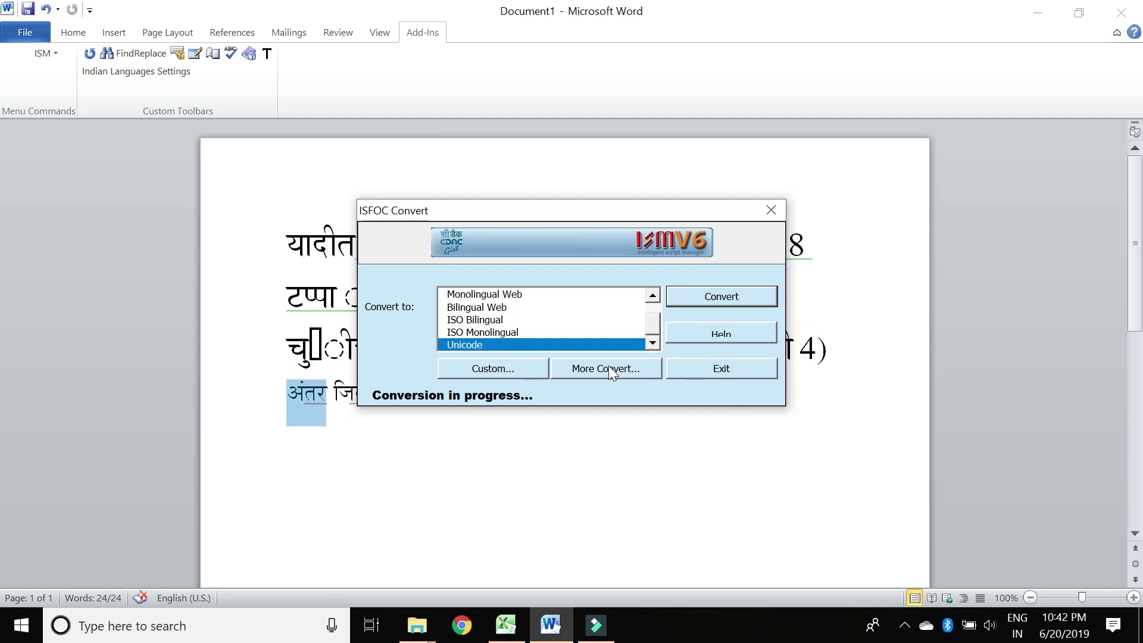
pyautogui.click(590, 368)
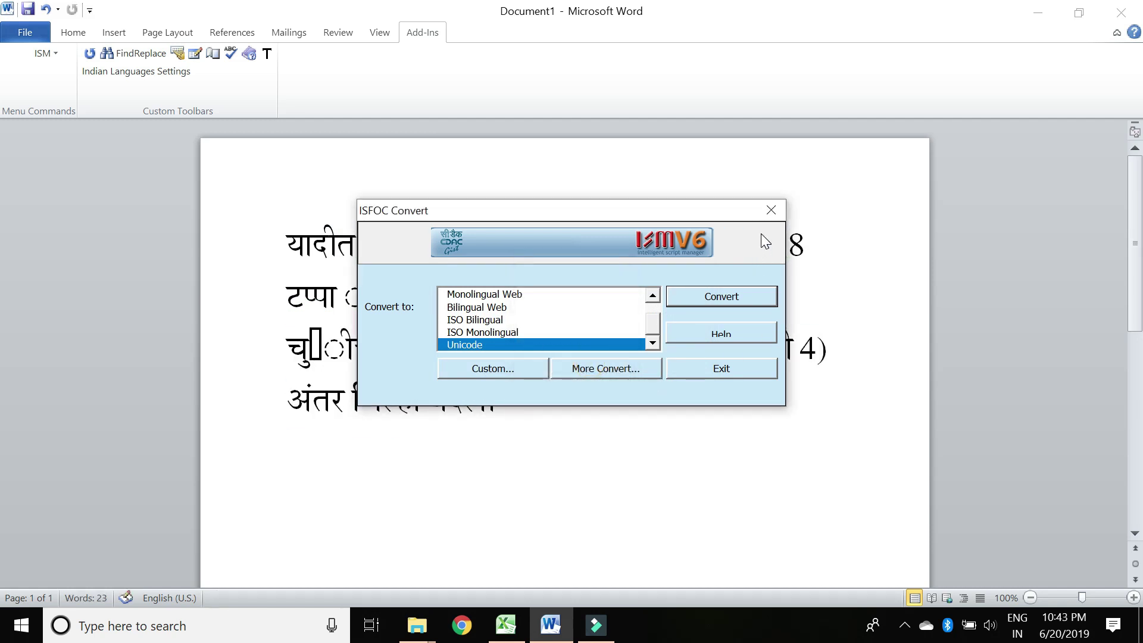
pyautogui.click(771, 210)
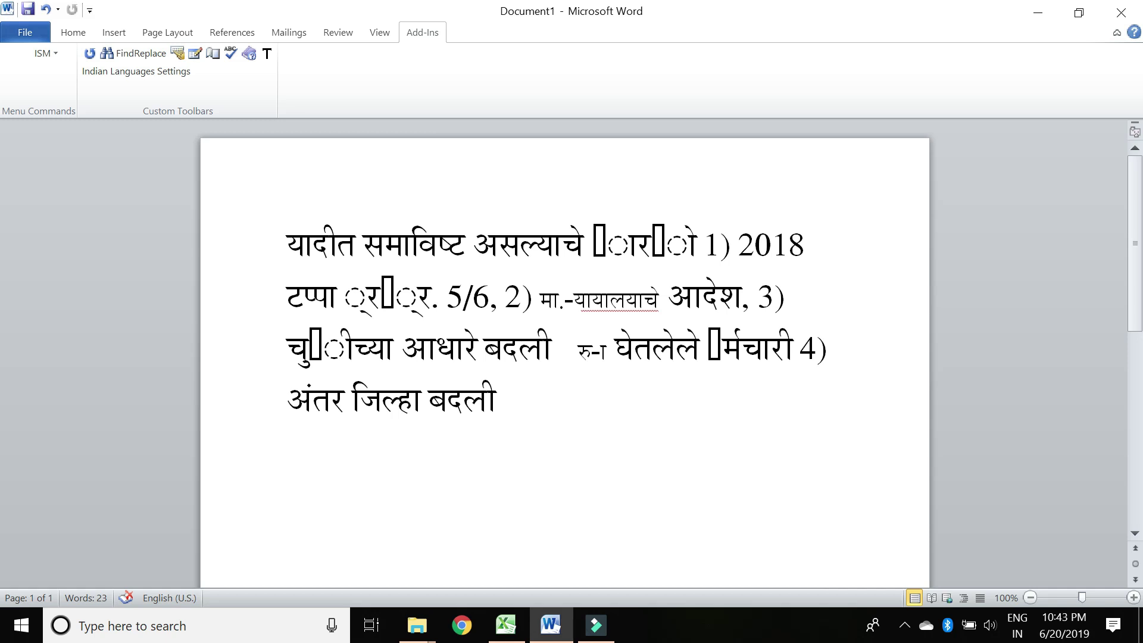
pyautogui.click(652, 347)
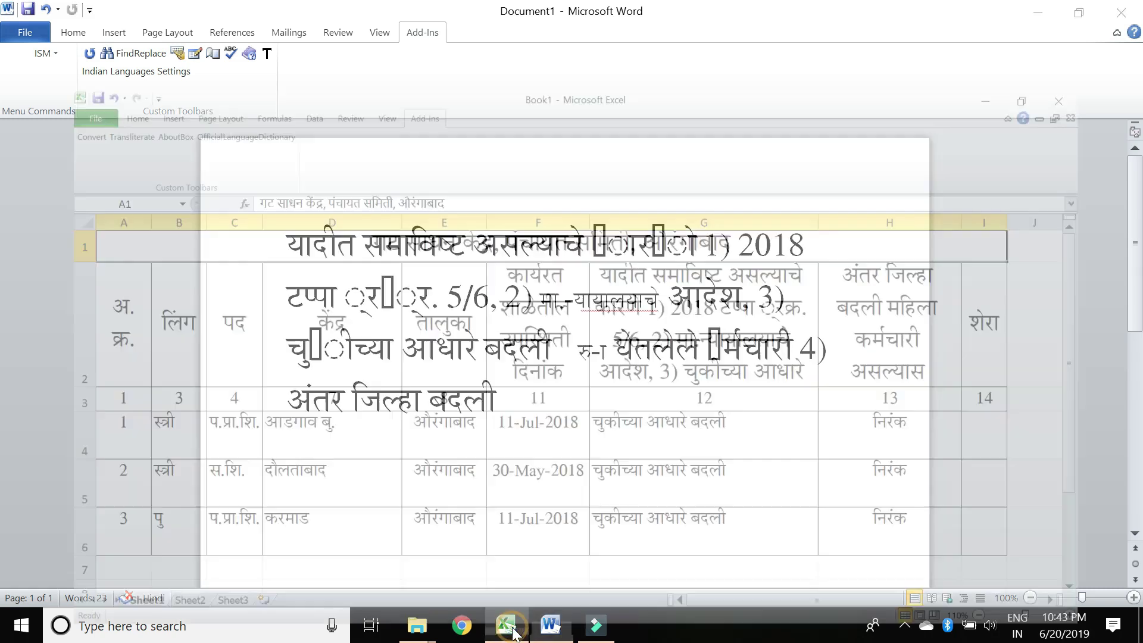
# Switch to the Excel workbook, select the table down to row 6, and open the ISM Custom Convert options.
pyautogui.click(506, 625)
pyautogui.moveTo(269, 190); pyautogui.dragTo(373, 506)
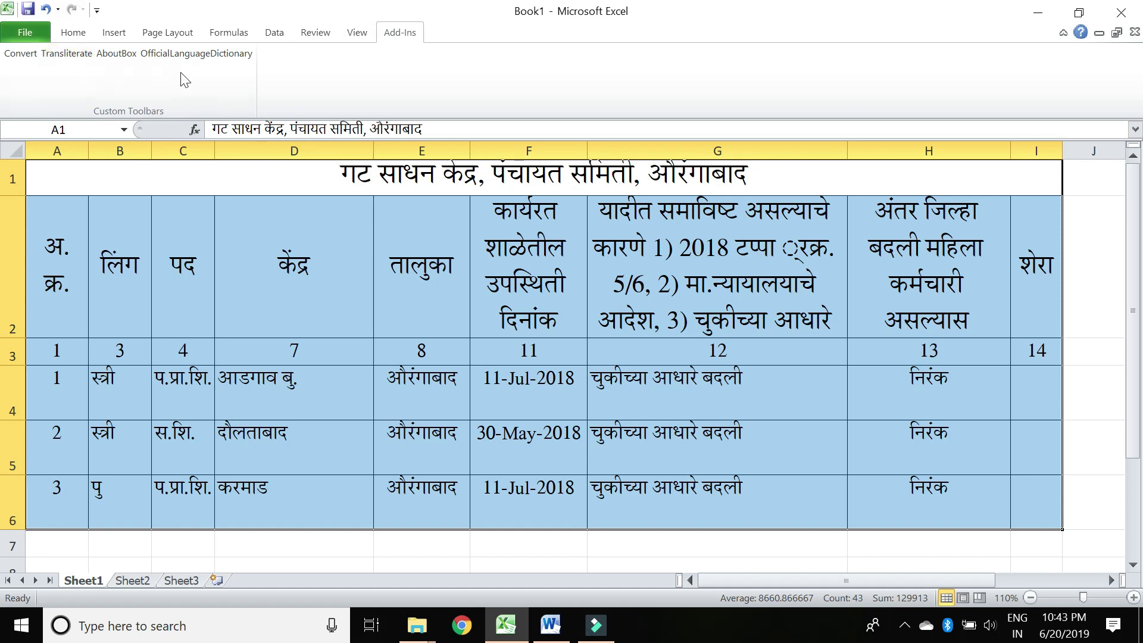
pyautogui.click(22, 54)
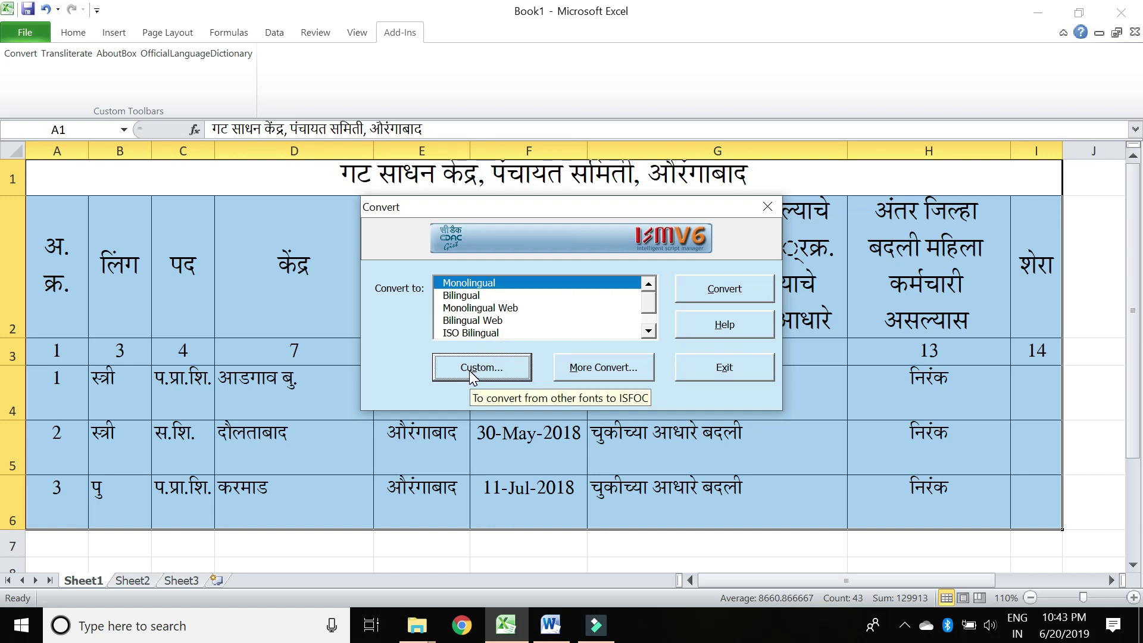
pyautogui.click(489, 375)
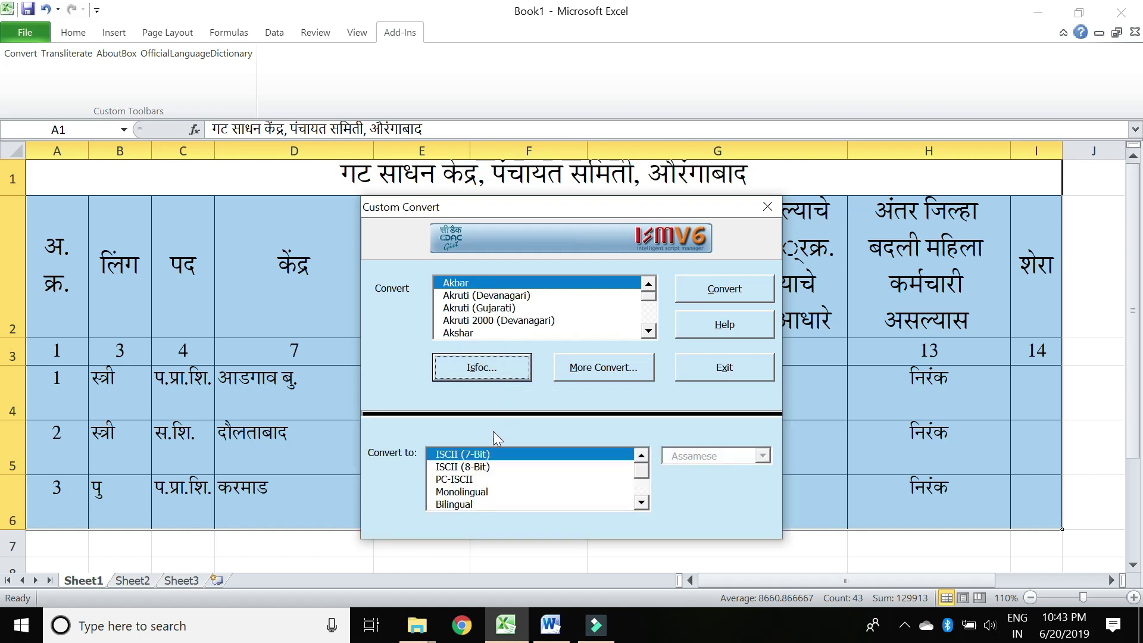
# Look through the Custom Convert target formats and source fonts, highlighting APS Mono (Devanagari) and Kruti, and close the dialog without converting.
pyautogui.click(641, 503)
pyautogui.click(641, 504)
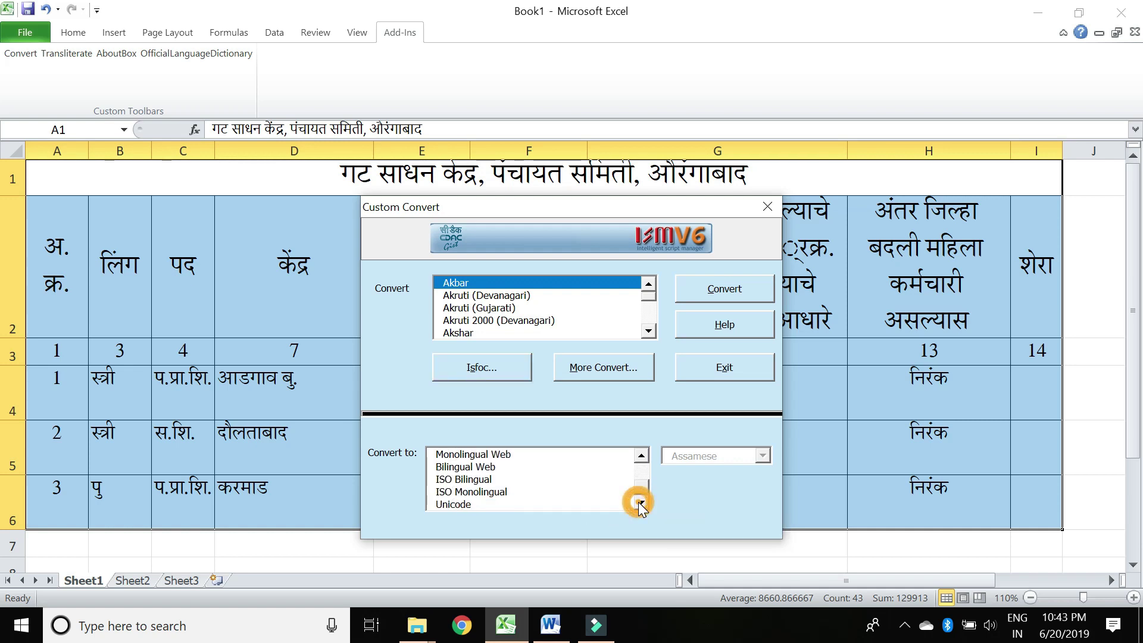
pyautogui.click(649, 331)
pyautogui.click(649, 332)
pyautogui.click(648, 332)
pyautogui.click(458, 333)
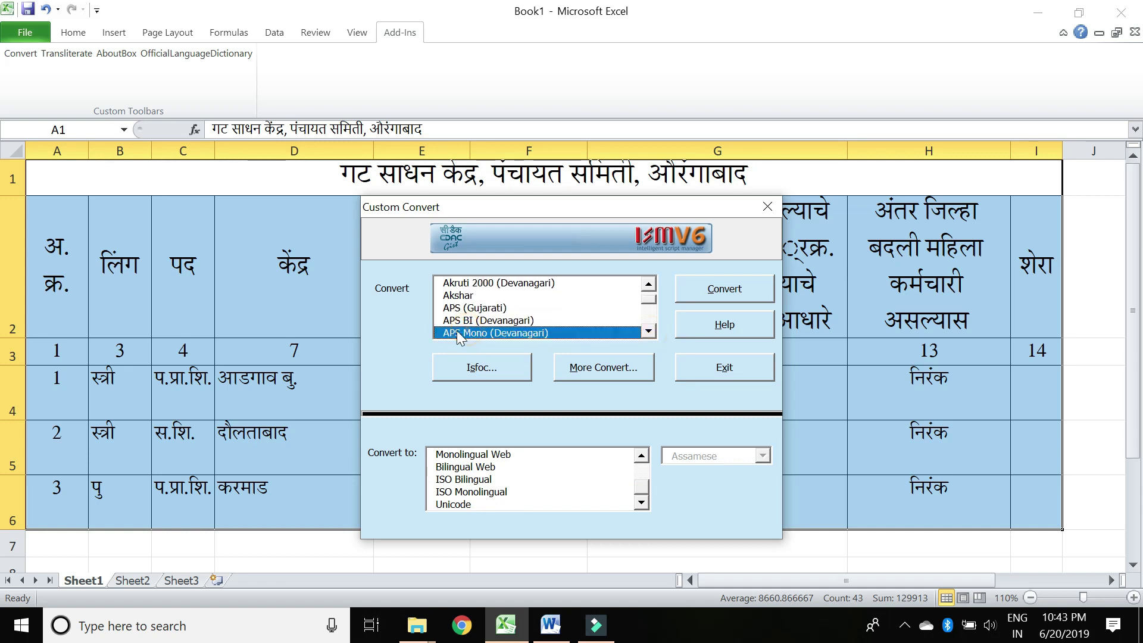
pyautogui.click(649, 332)
pyautogui.click(649, 331)
pyautogui.click(649, 332)
pyautogui.click(648, 332)
pyautogui.click(649, 331)
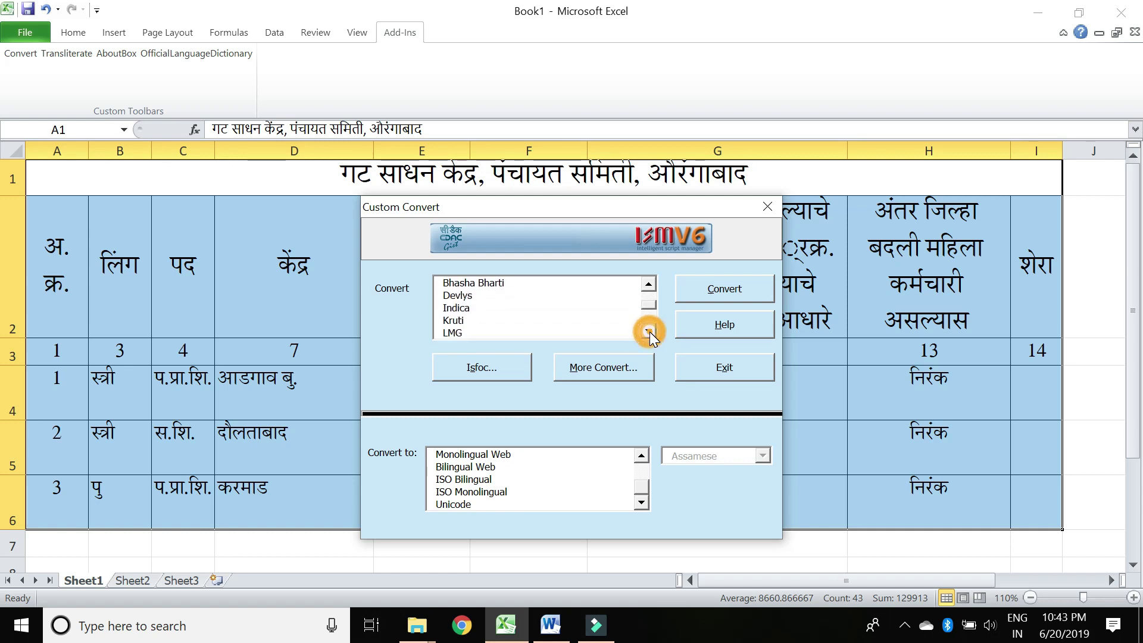
pyautogui.click(456, 323)
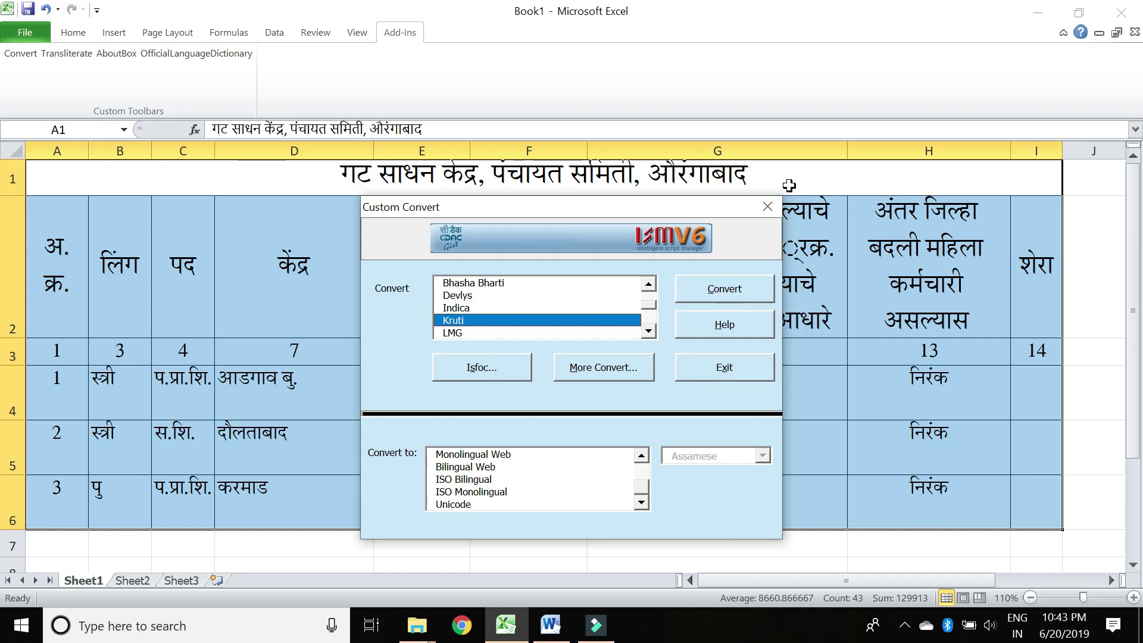
pyautogui.click(767, 207)
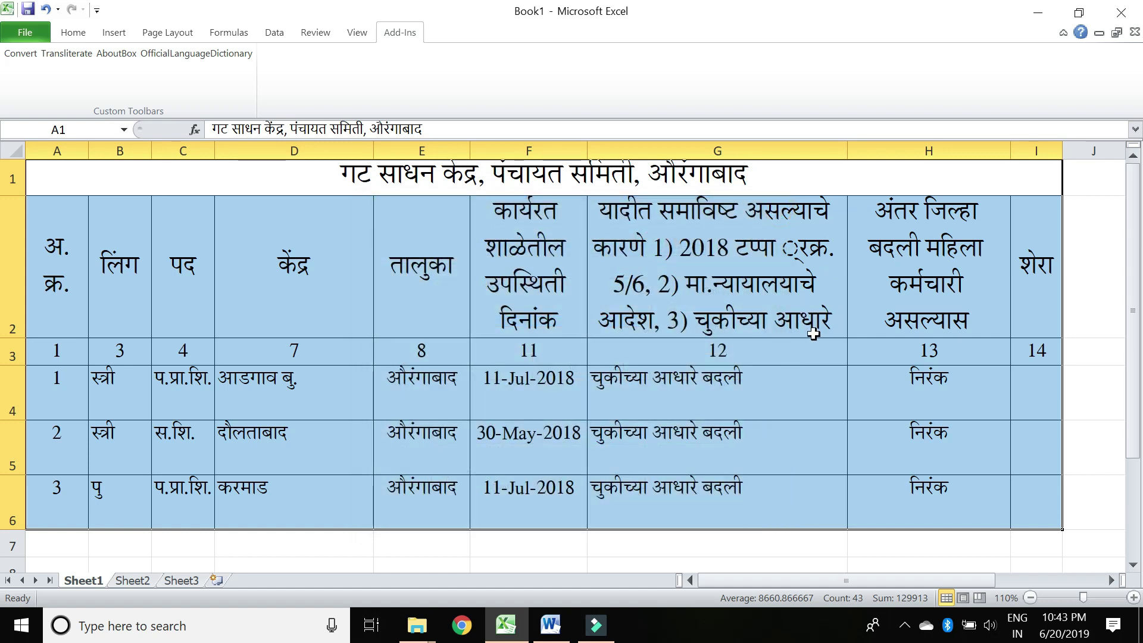